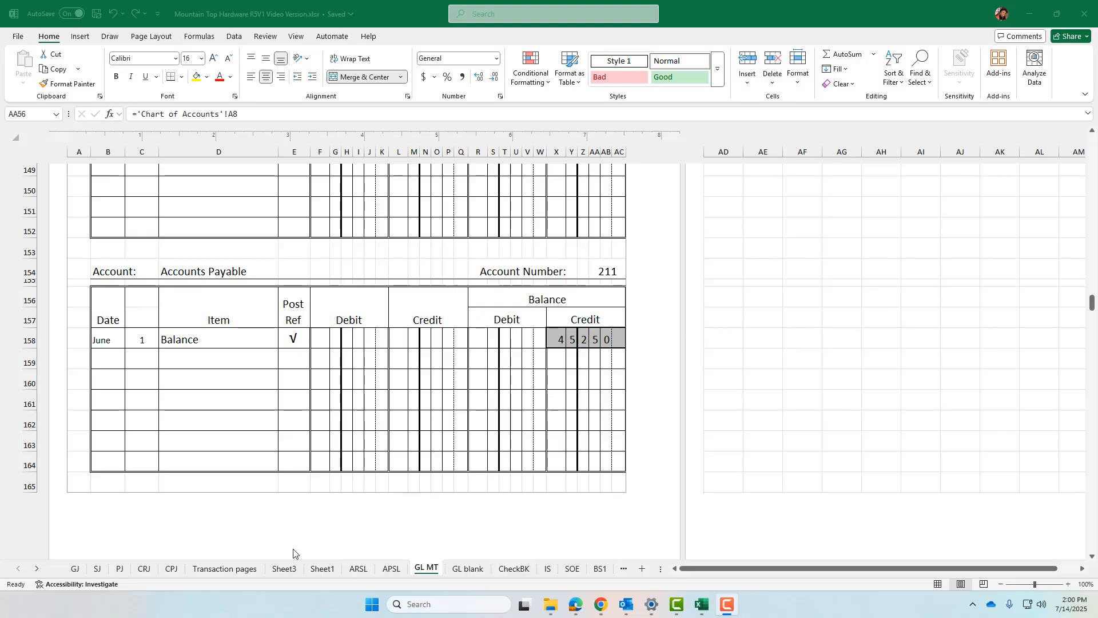
- Check the Bandon Hardware credit memo on the Transaction pages sheet and enter day 12 on line 7 of the general journal
click(234, 570)
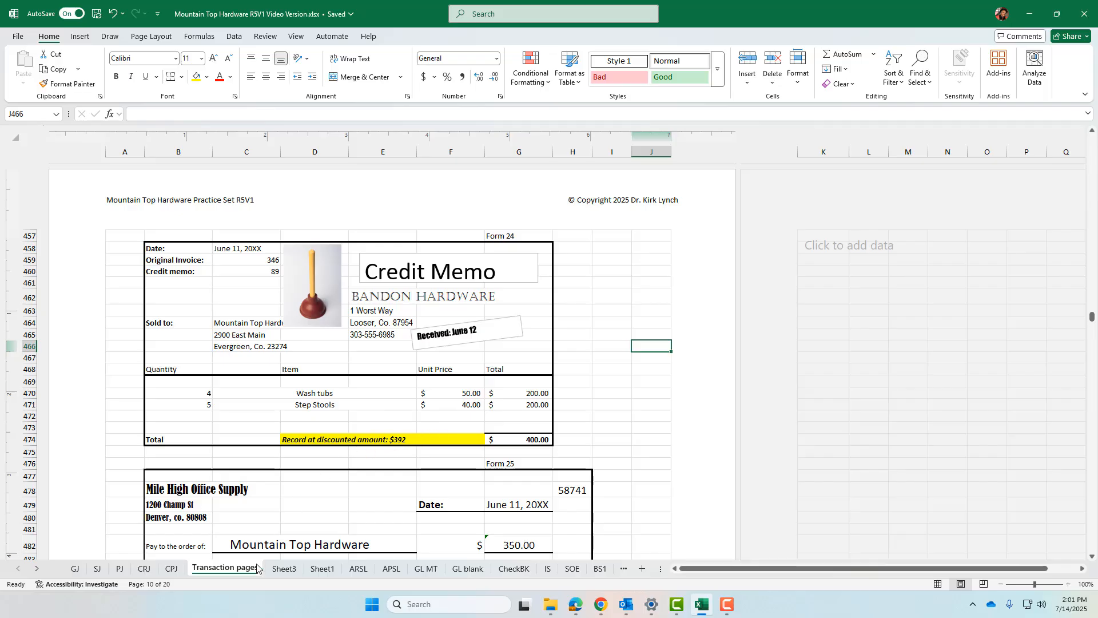
click(75, 569)
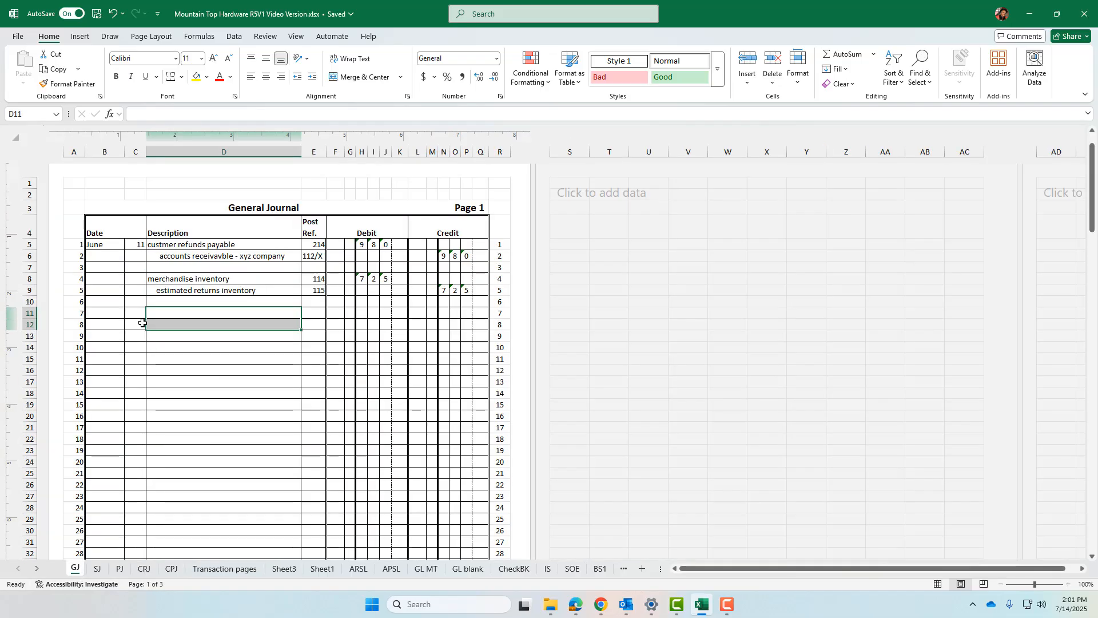
click(141, 314)
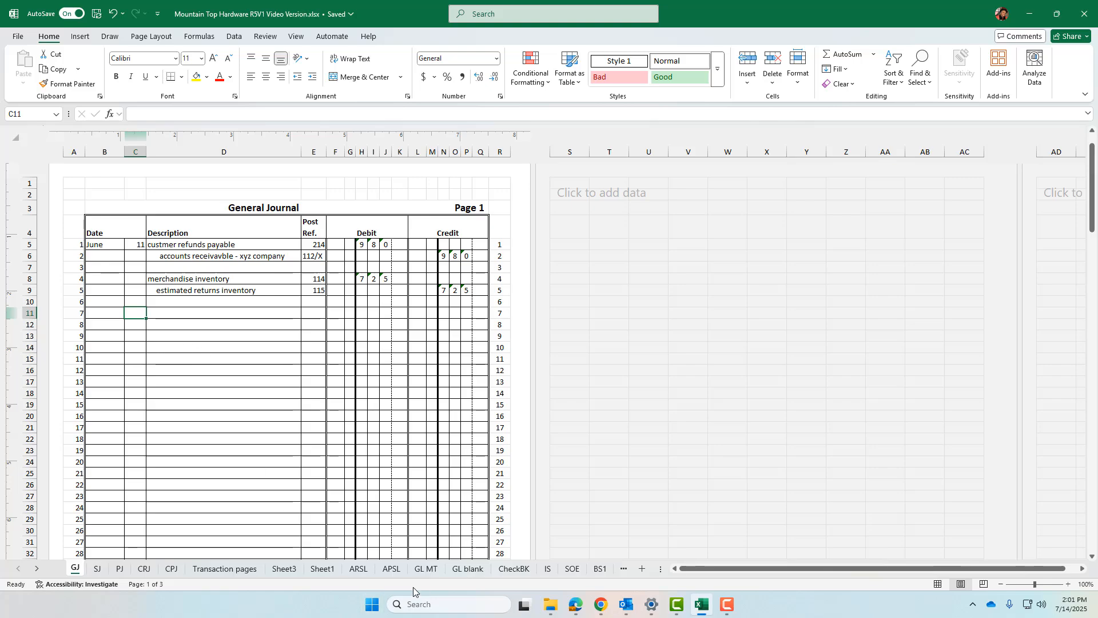
click(252, 569)
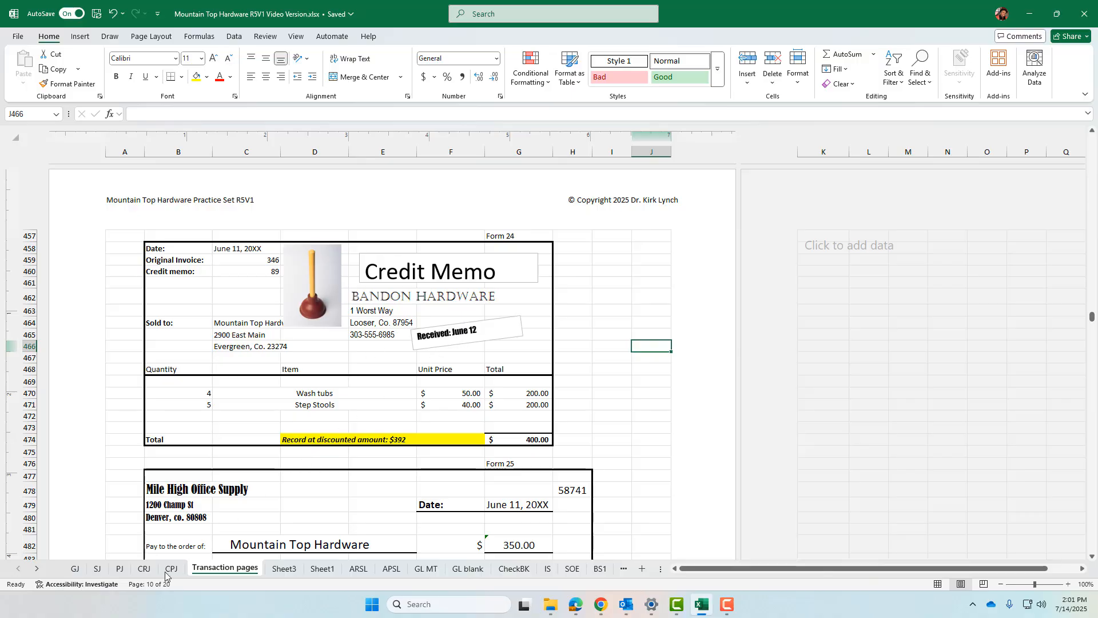
click(76, 569)
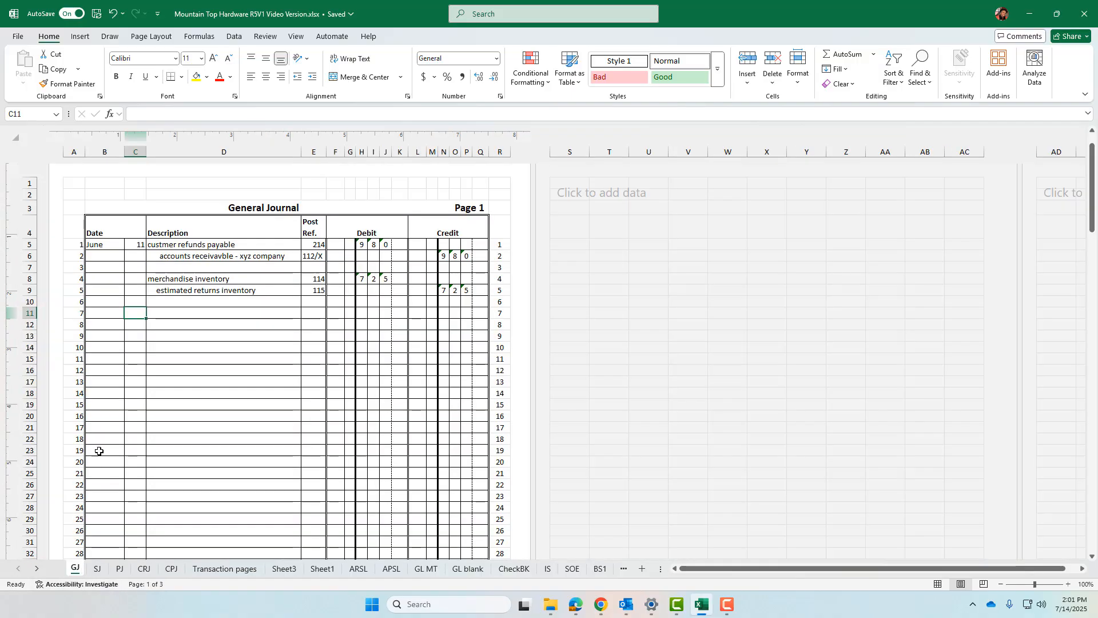
text(12)
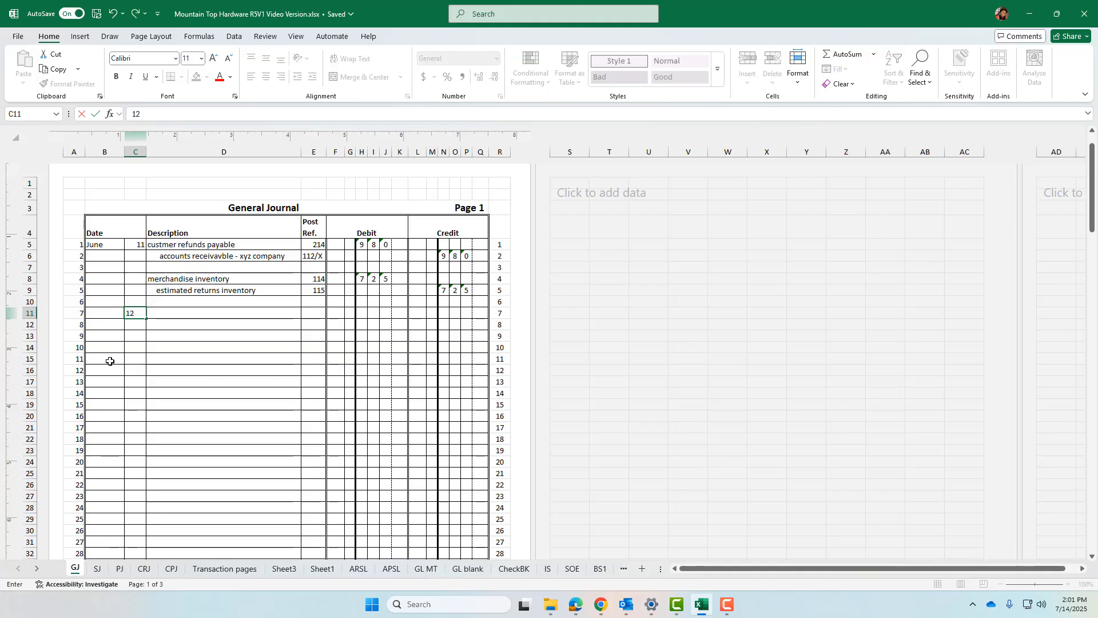
key(Tab)
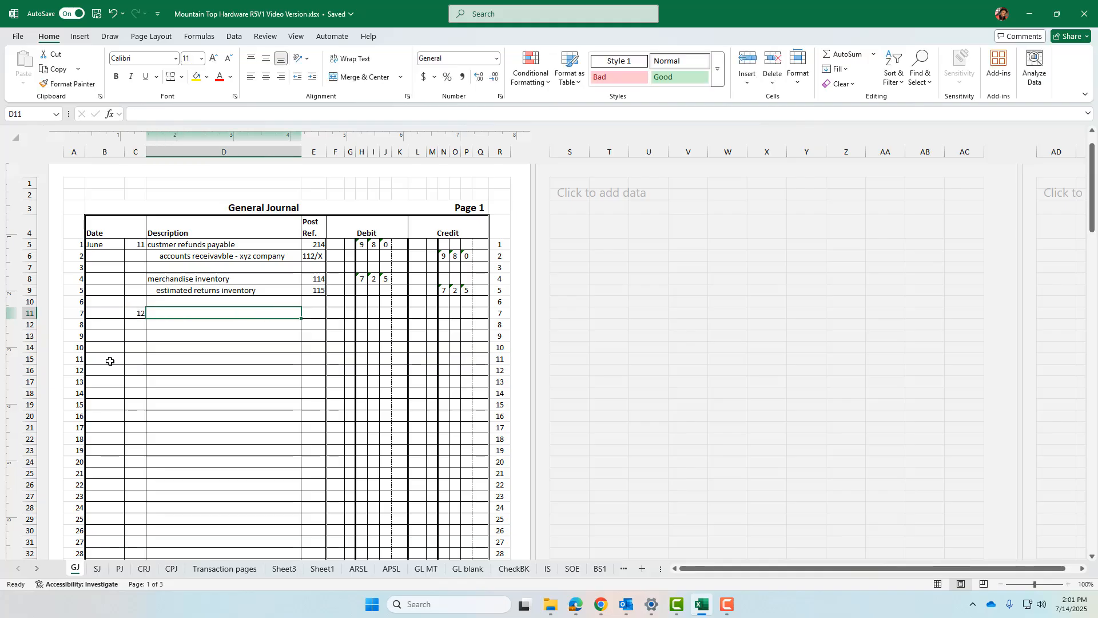
- Enter "Accounts Payable - Bandon Hardware" as the description on general journal line 7
text(Account)
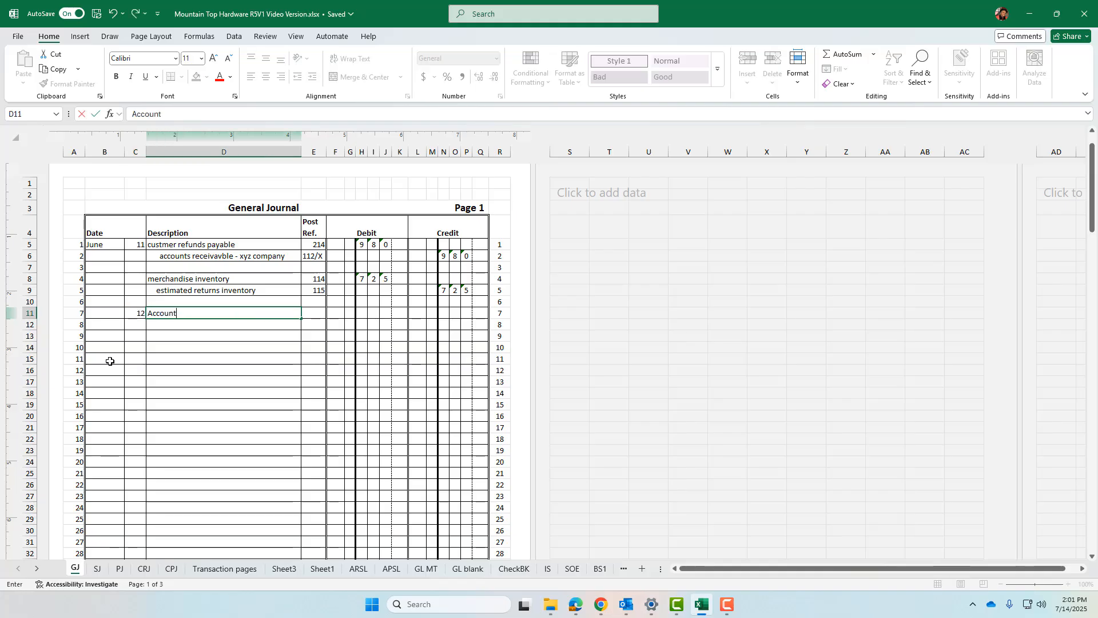
text(s Paiy)
text(Bamn)
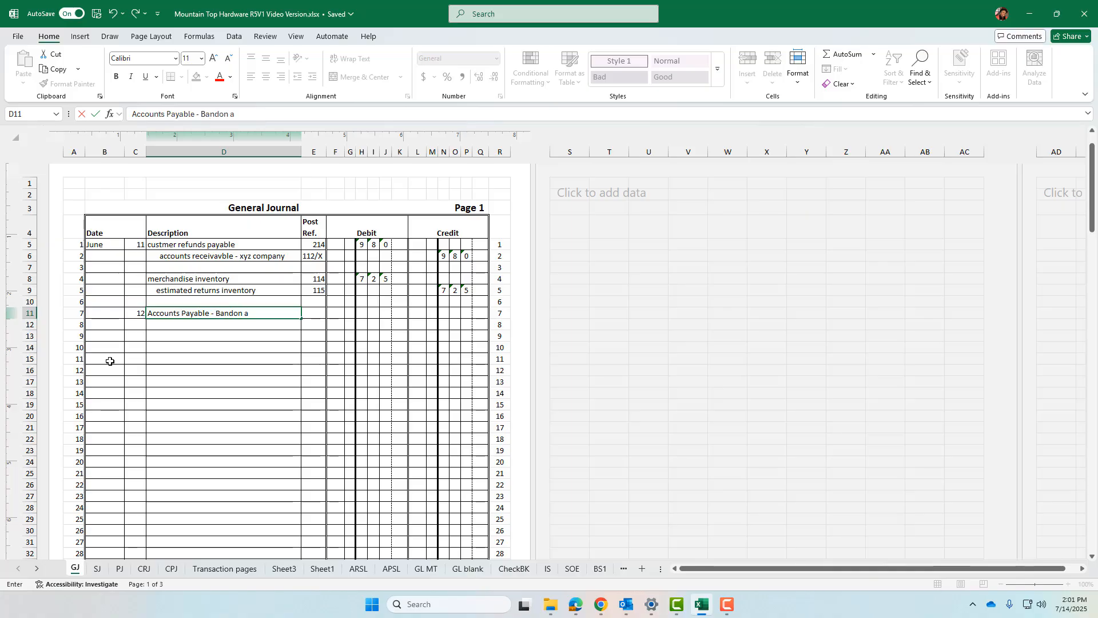
key(BackSpace)
text(Hardware)
- Record a debit of 392 on general journal line 7, one digit per cell across H11 to J11
click(361, 312)
text(3)
key(Tab)
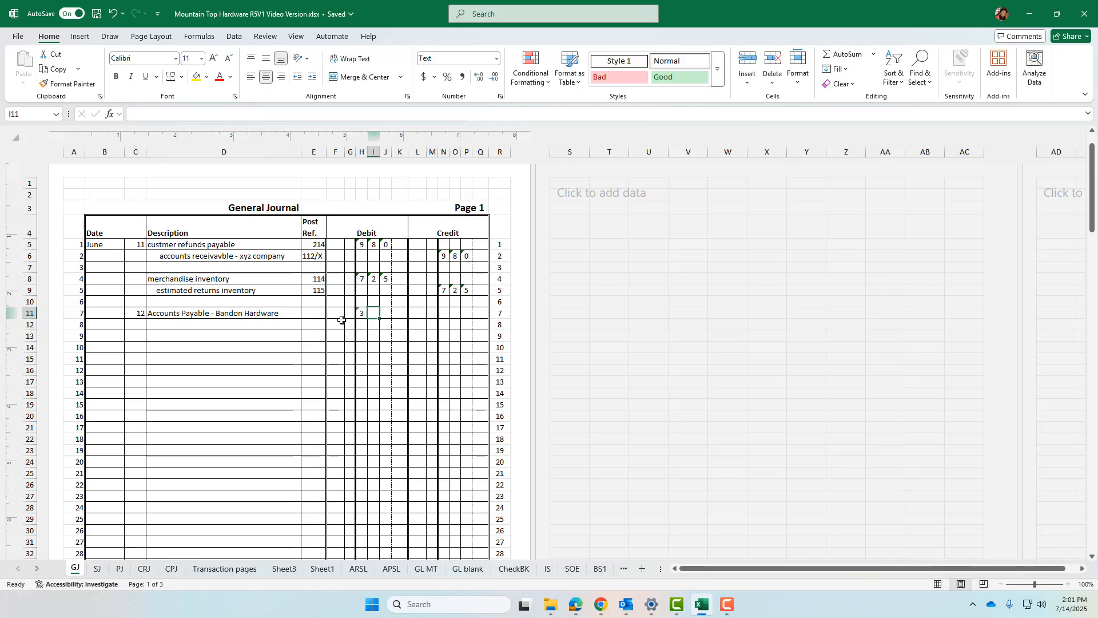
text(9)
key(Tab)
text(2)
key(Tab)
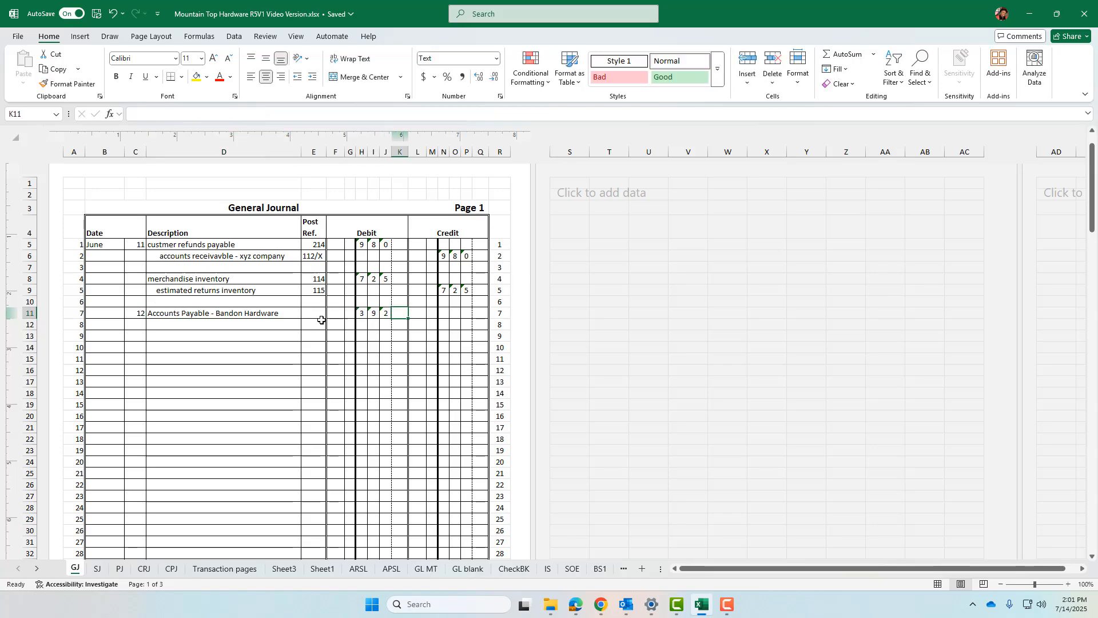
- Enter an indented "Merchandise Inventory" on general journal line 8 with a credit of 392, one digit per cell across N12 to P12
click(223, 324)
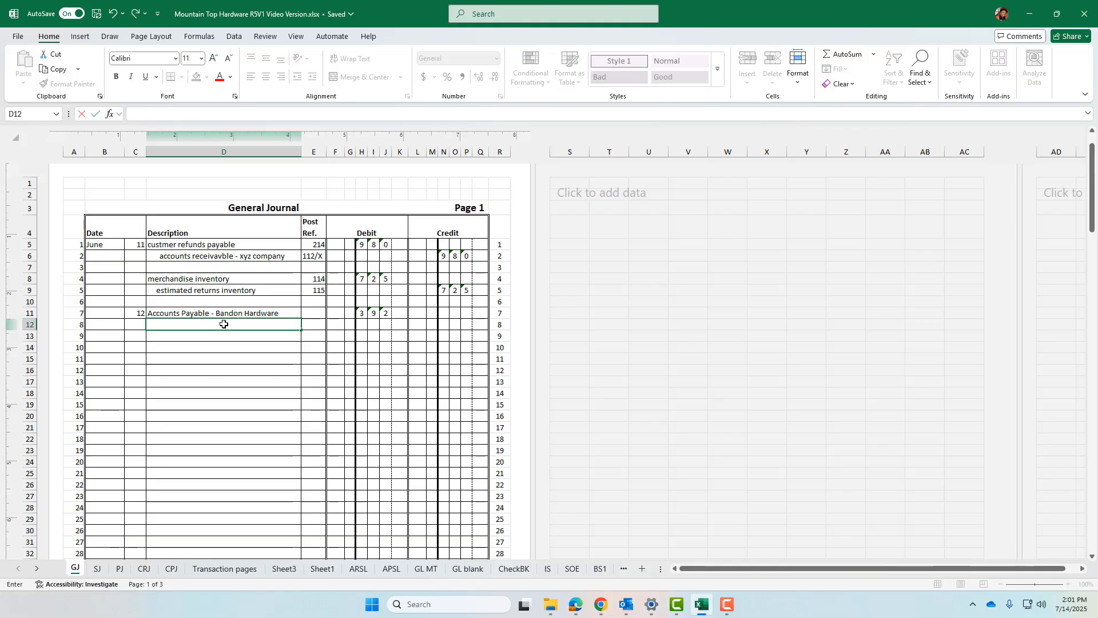
text(Merchandise Inventory)
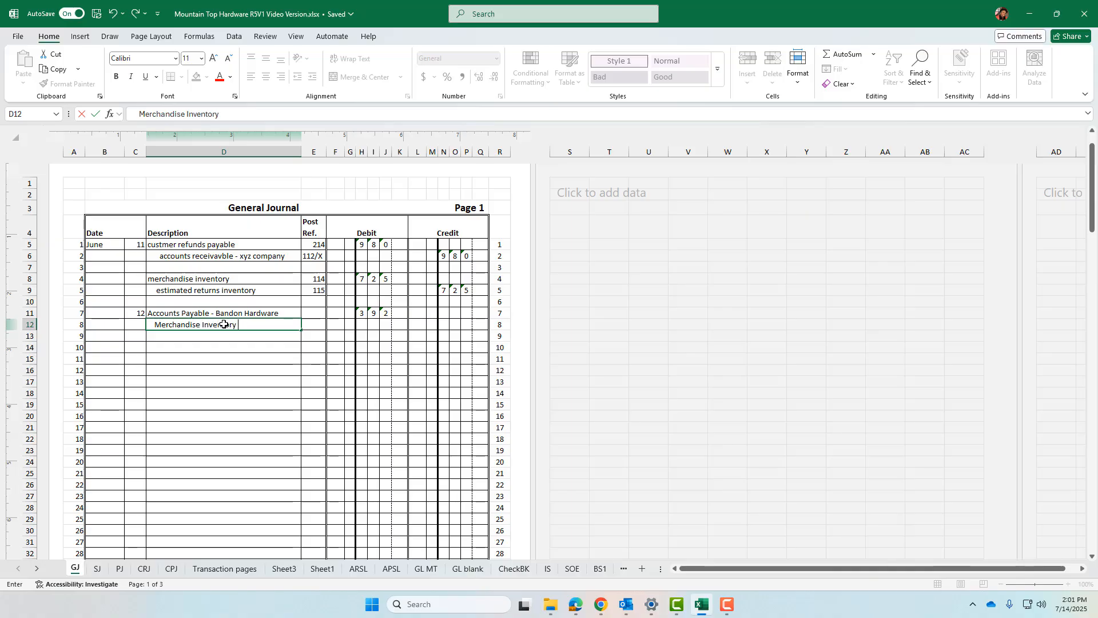
click(444, 324)
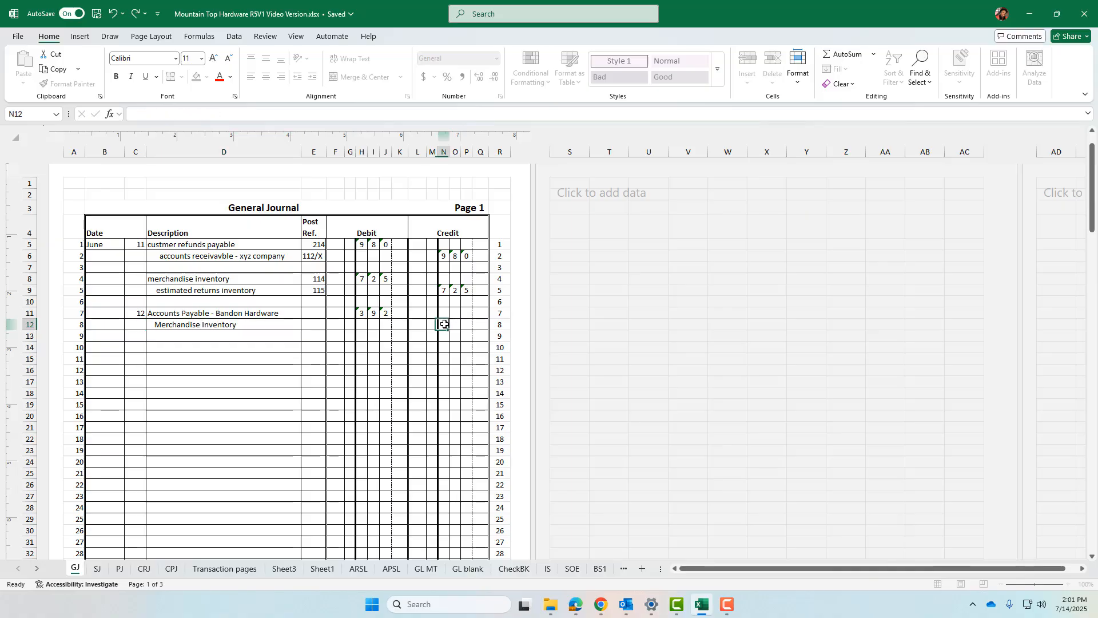
text(3)
key(Right)
text(9)
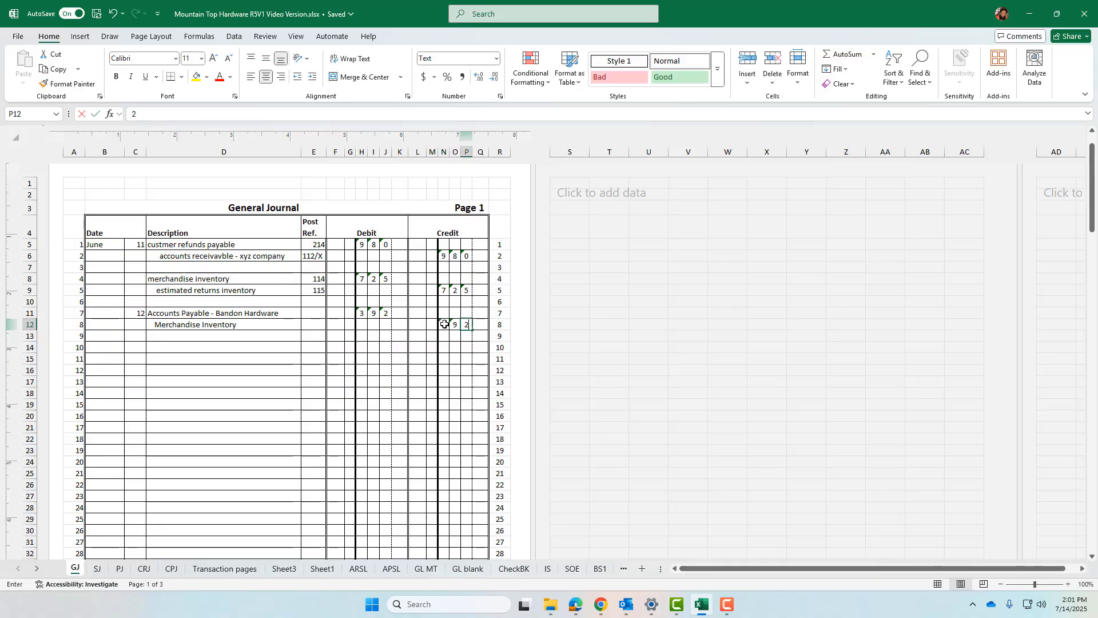
key(Right)
text(2)
click(652, 345)
click(247, 363)
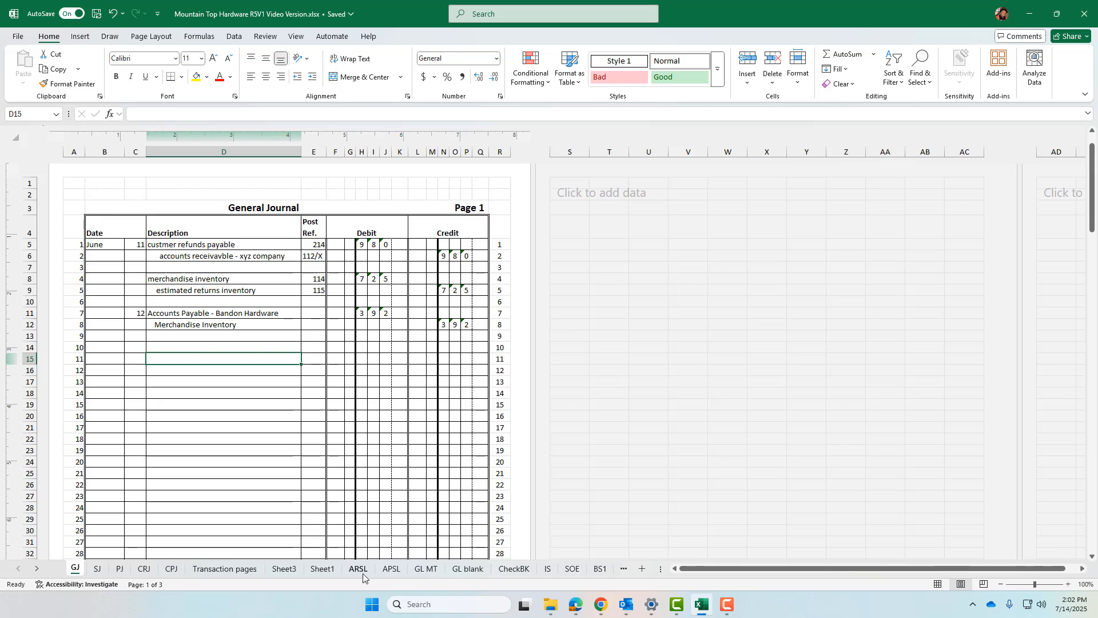
- On the GL MT sheet, start the Accounts Payable posting in row 159 with day 12 and post reference GJ1
click(428, 569)
click(140, 362)
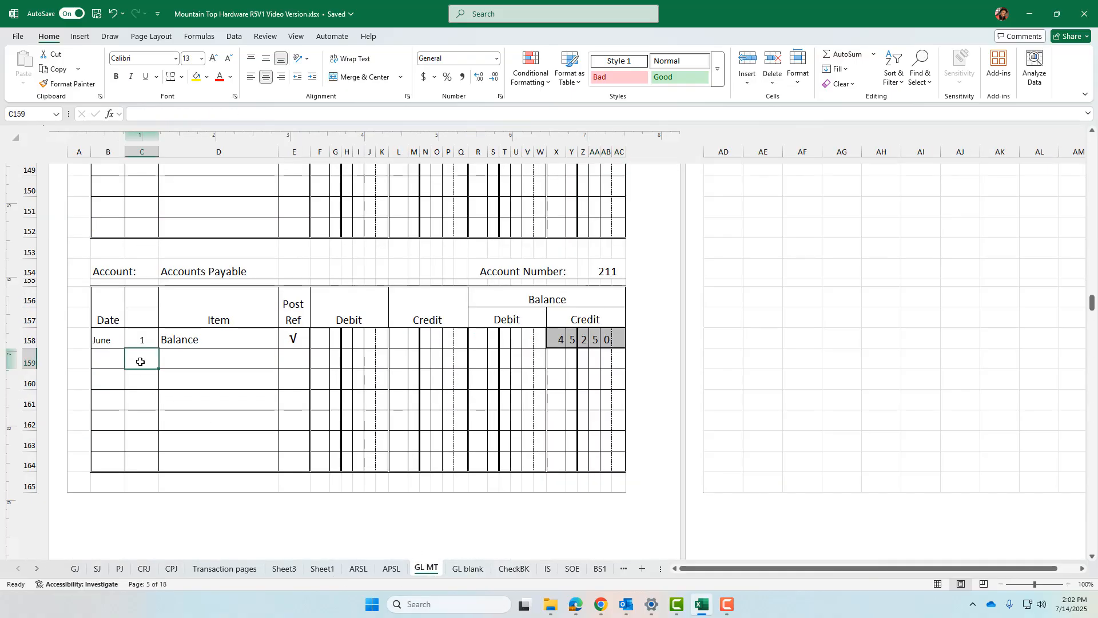
text(12)
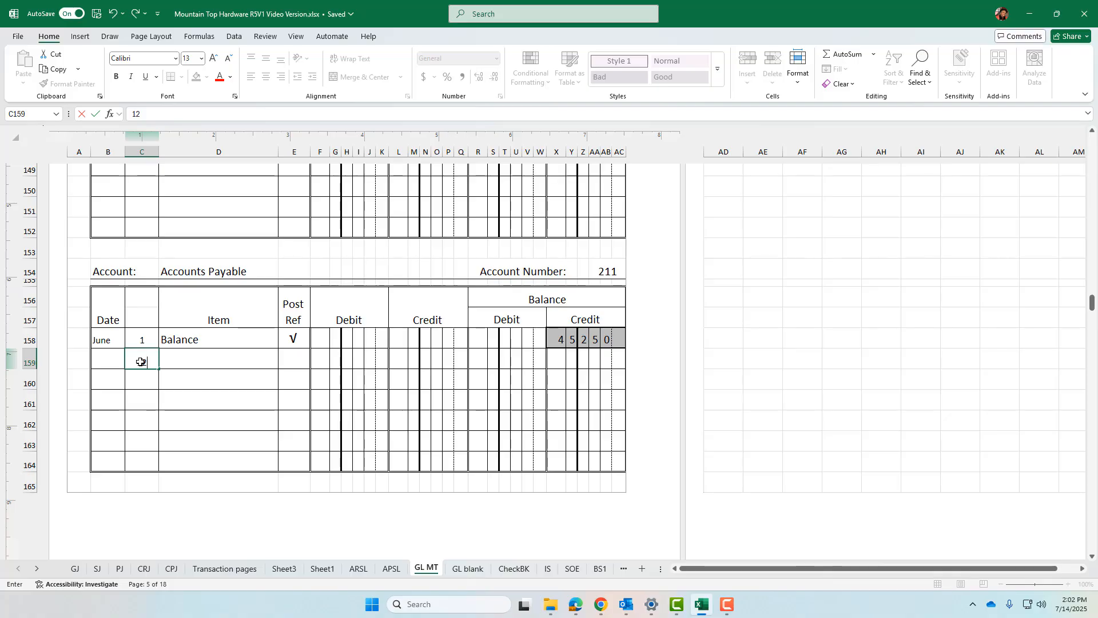
click(280, 368)
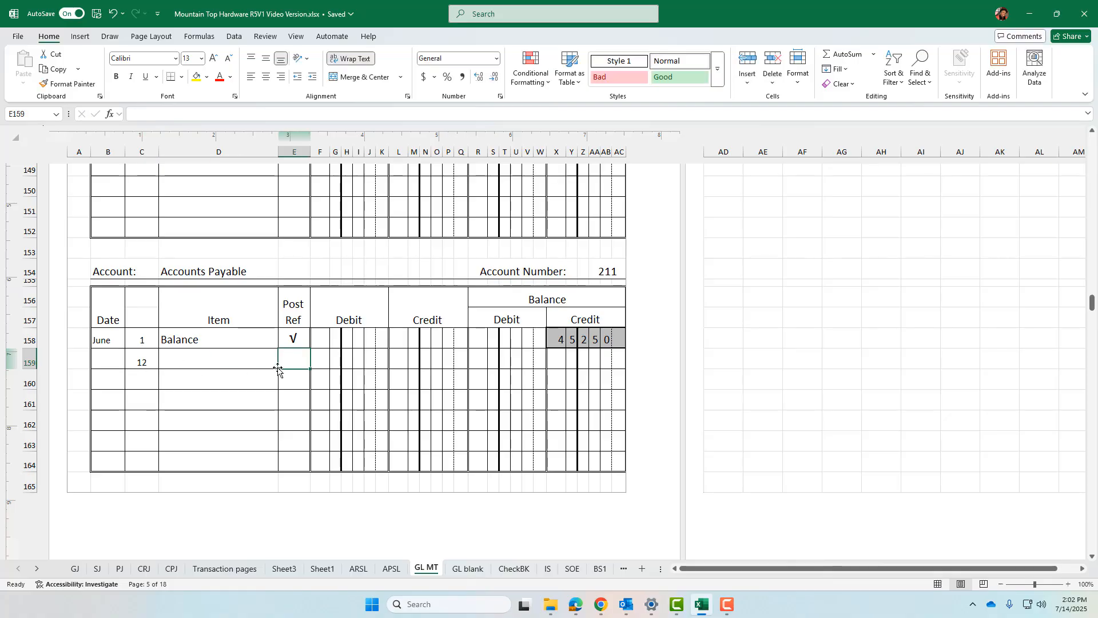
text(GJ)
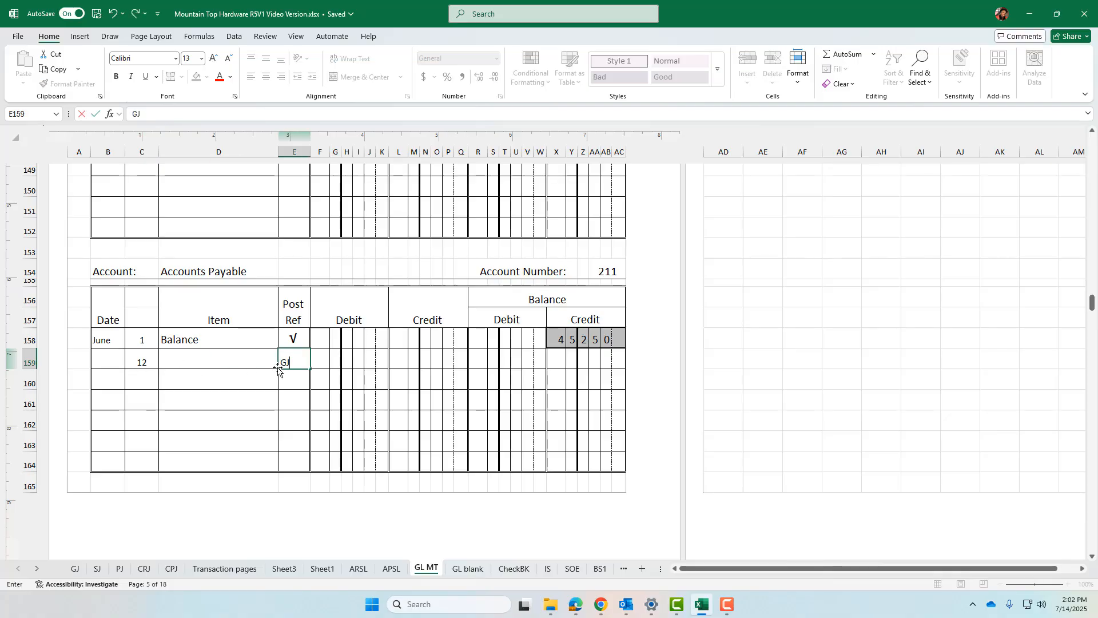
text(1)
- Post a debit of 392 in row 159 of the Accounts Payable ledger, one digit per cell across H159 to J159
click(349, 361)
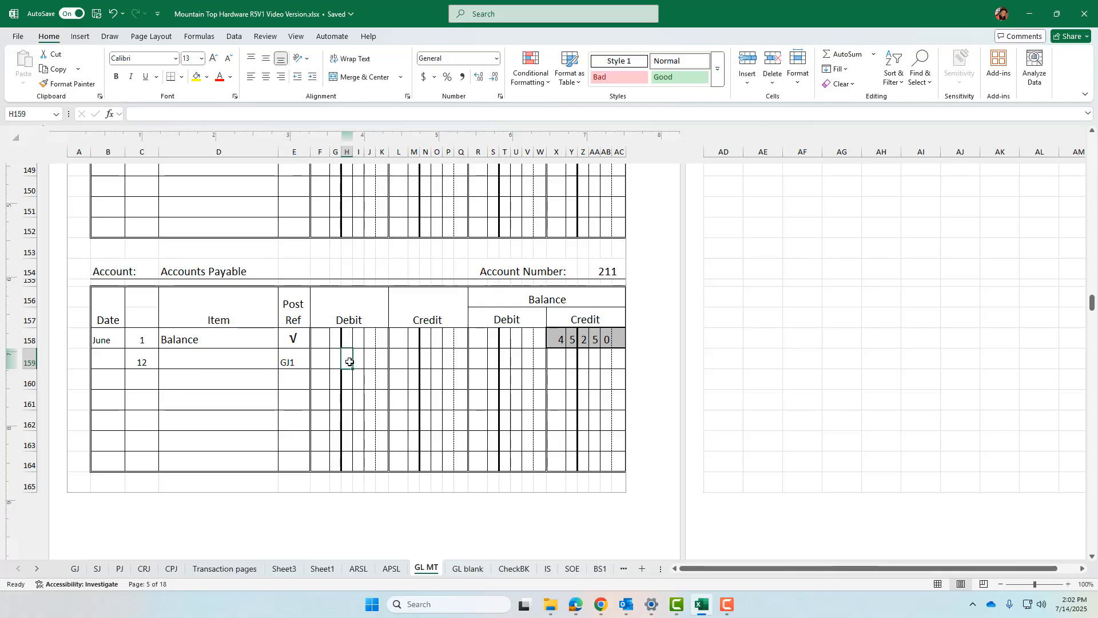
text(5)
key(Tab)
text(6)
key(BackSpace)
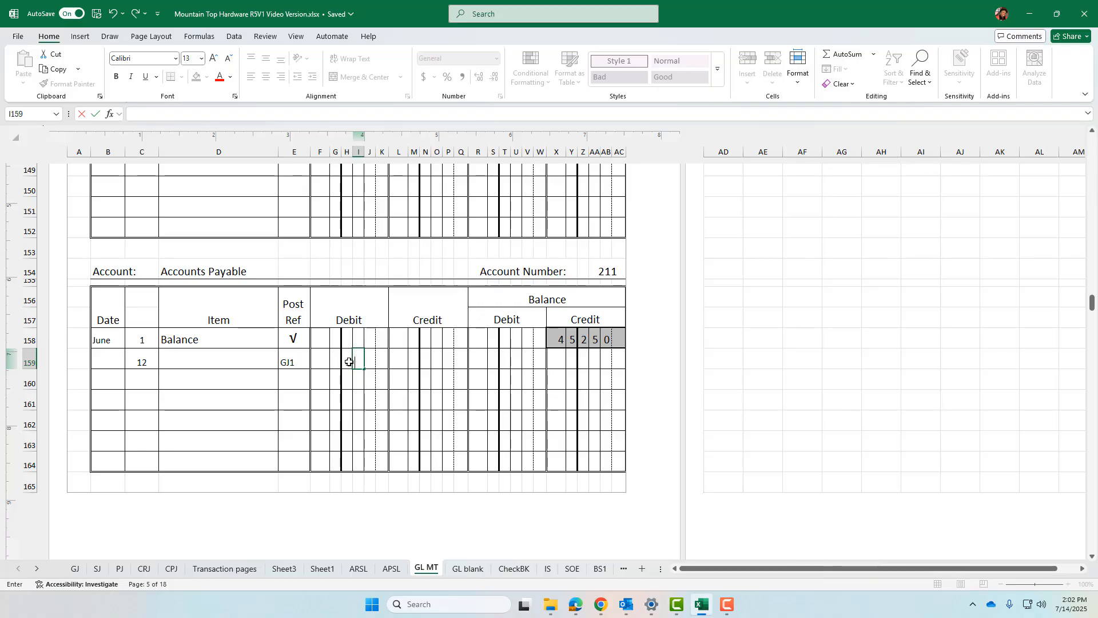
key(Tab)
text(2)
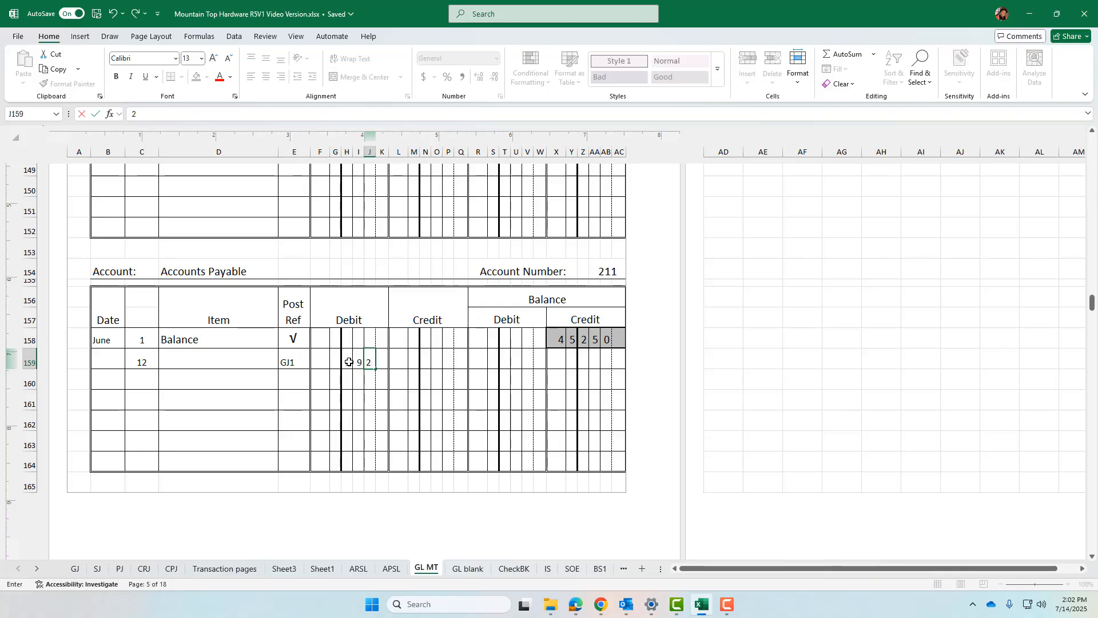
- Enter the Accounts Payable credit balance of 44858 in row 159, one digit per cell across X159 to AB159
click(568, 360)
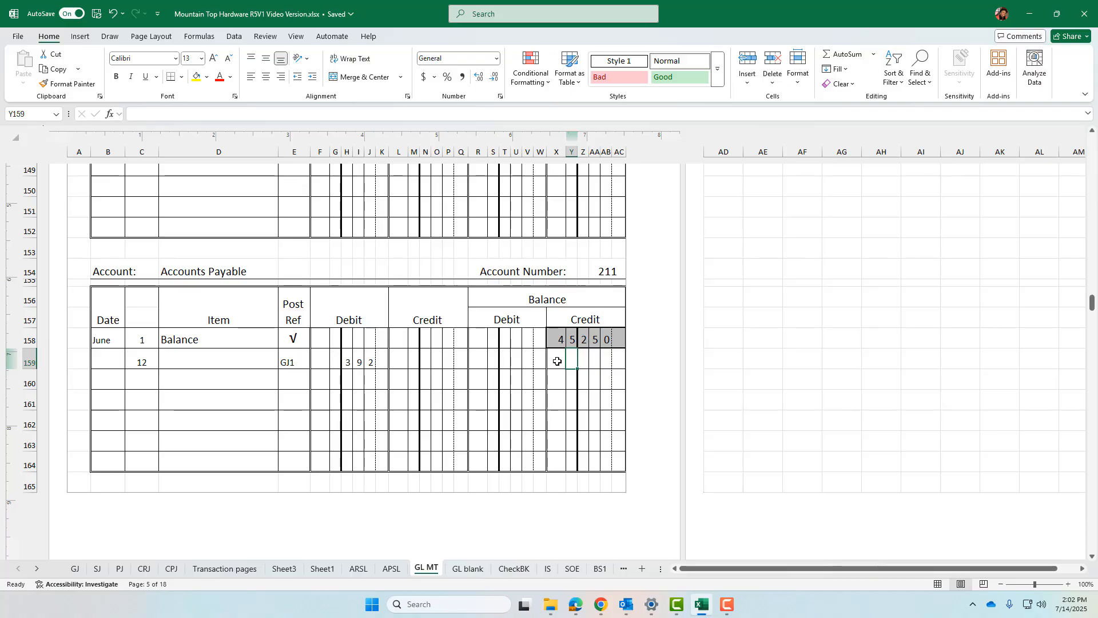
click(550, 361)
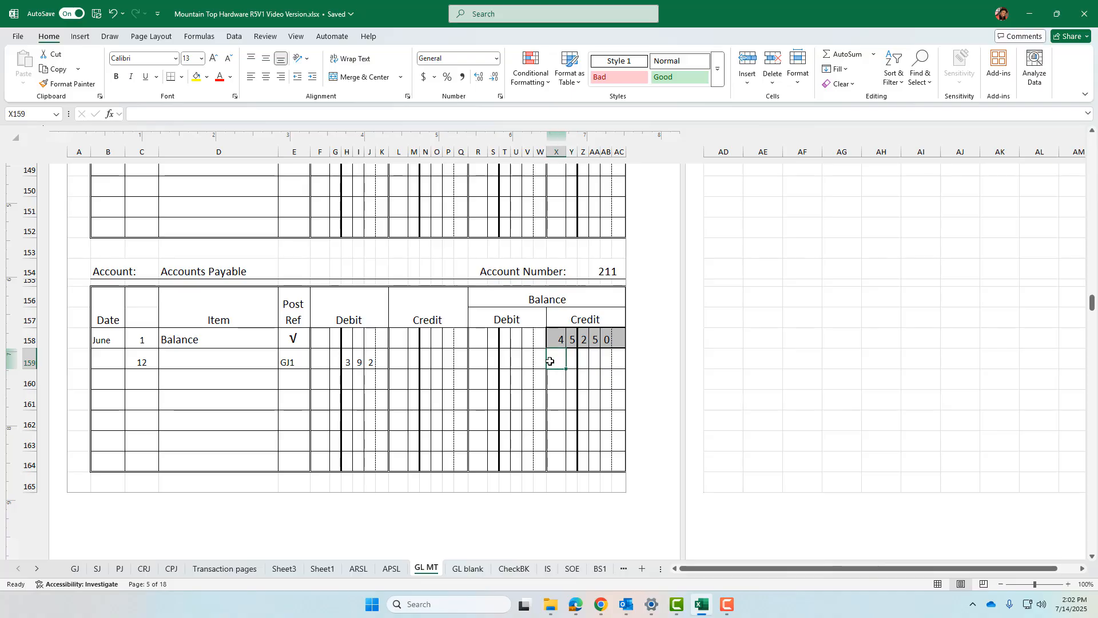
text(4)
key(Tab)
text(4)
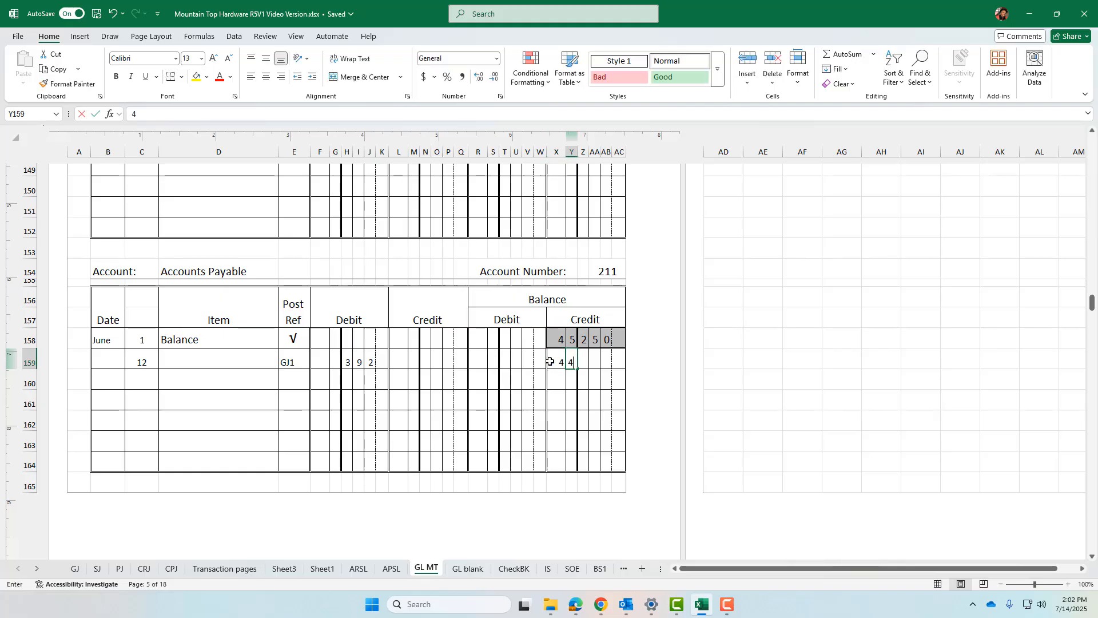
key(Tab)
text(8)
key(Tab)
text(5)
key(Tab)
text(8)
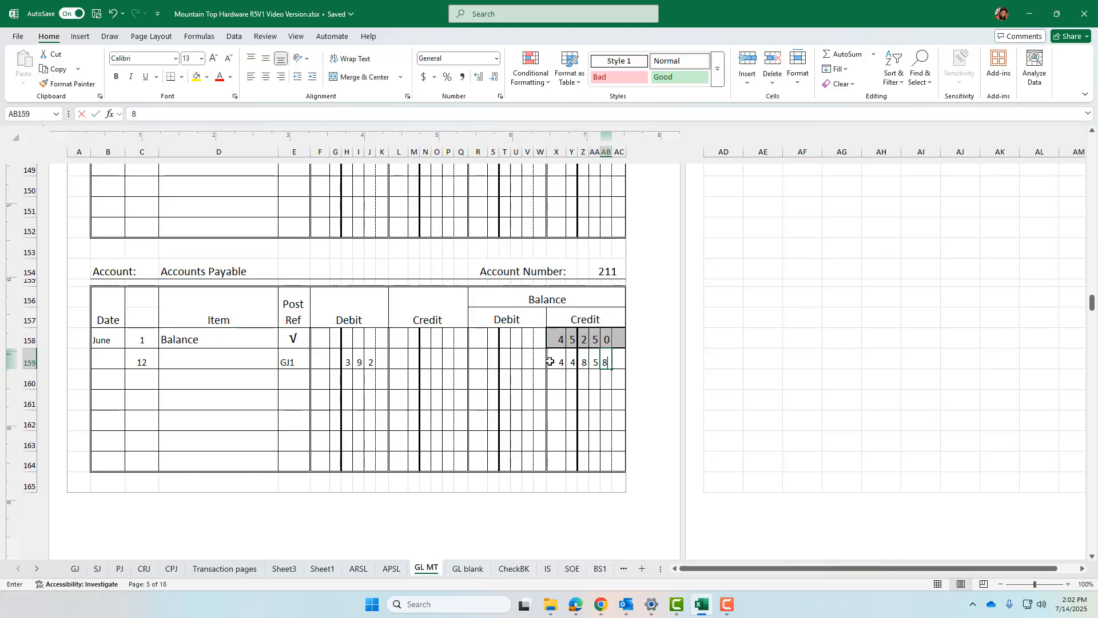
key(Tab)
click(545, 395)
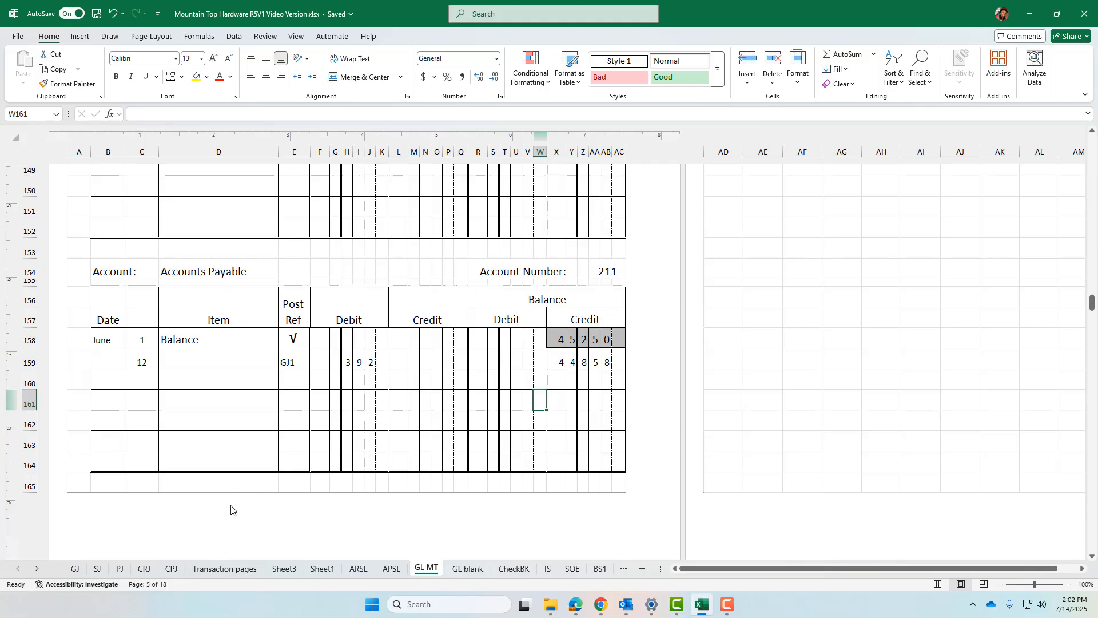
- Enter post reference 211 for the Accounts Payable - Bandon Hardware line in the general journal
click(76, 569)
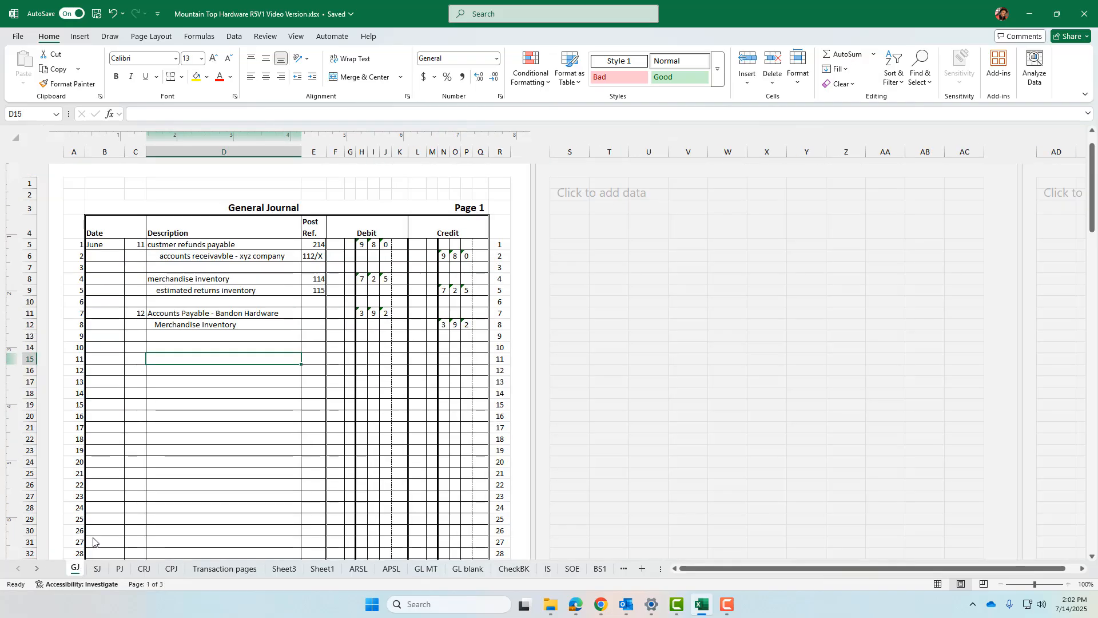
click(304, 314)
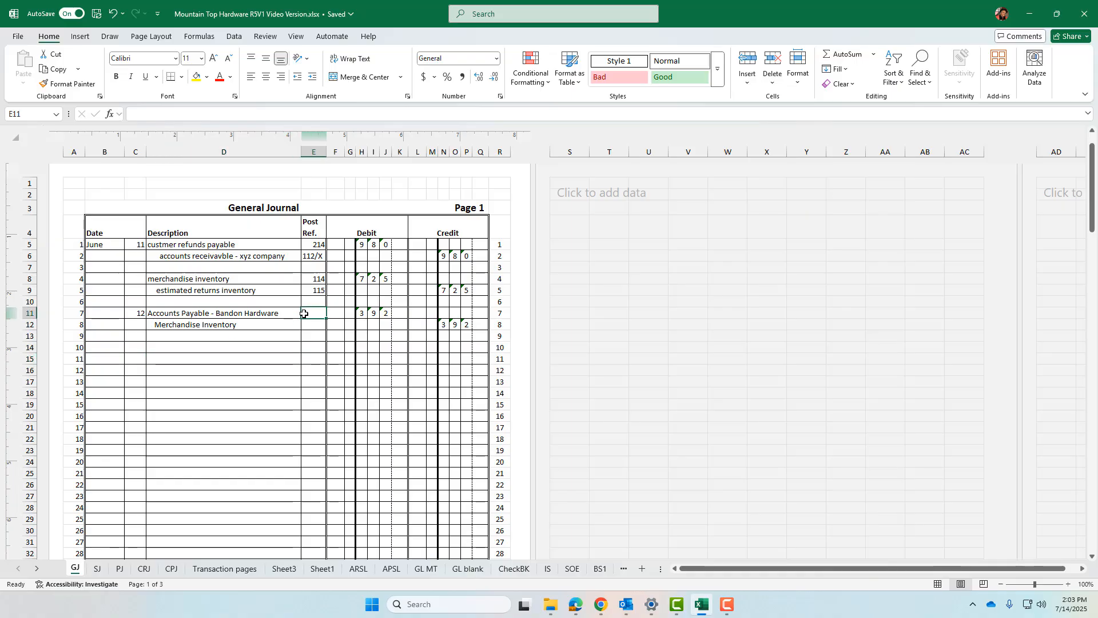
text(211)
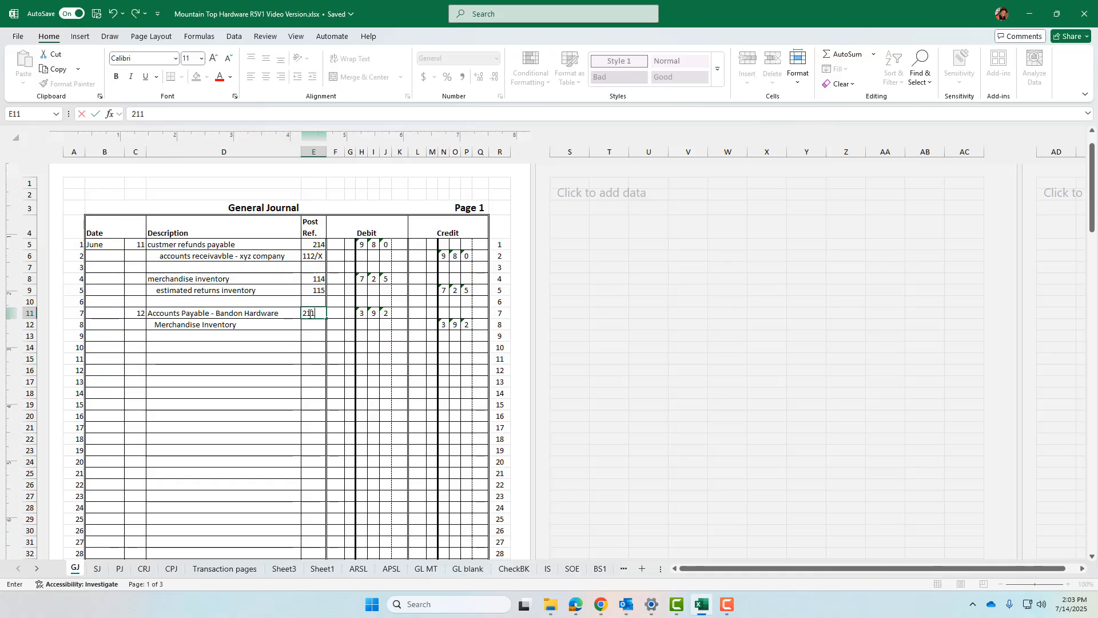
click(315, 360)
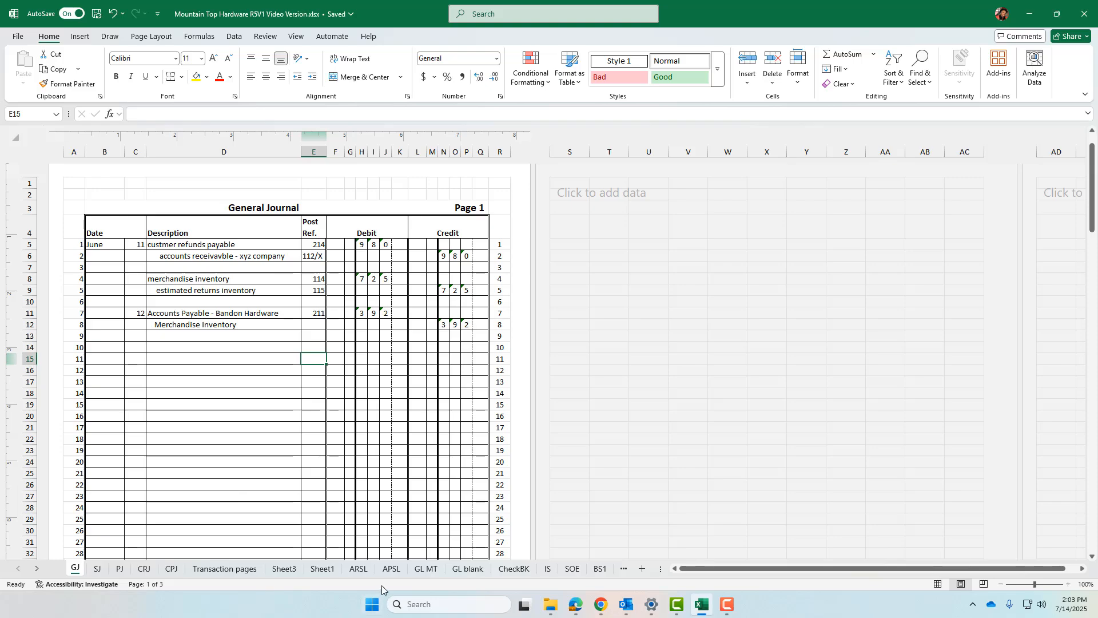
- On the APSL sheet, start the Bandon Hardware posting in row 23 with day 12 and post reference GJ1
click(394, 569)
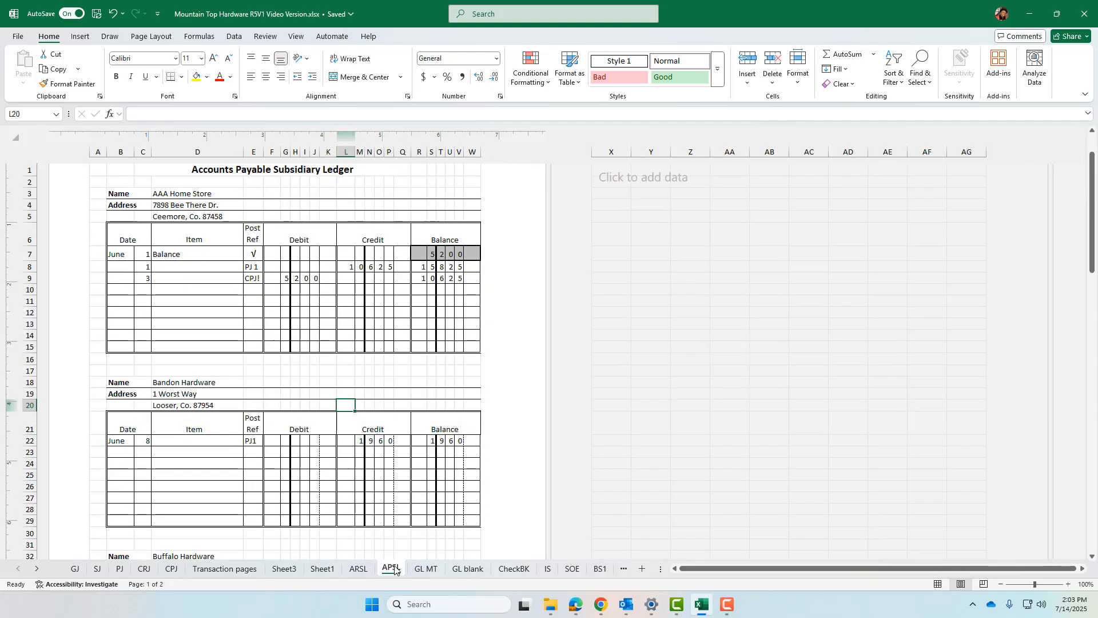
scroll(393, 373, down, 1)
scroll(204, 380, down, 1)
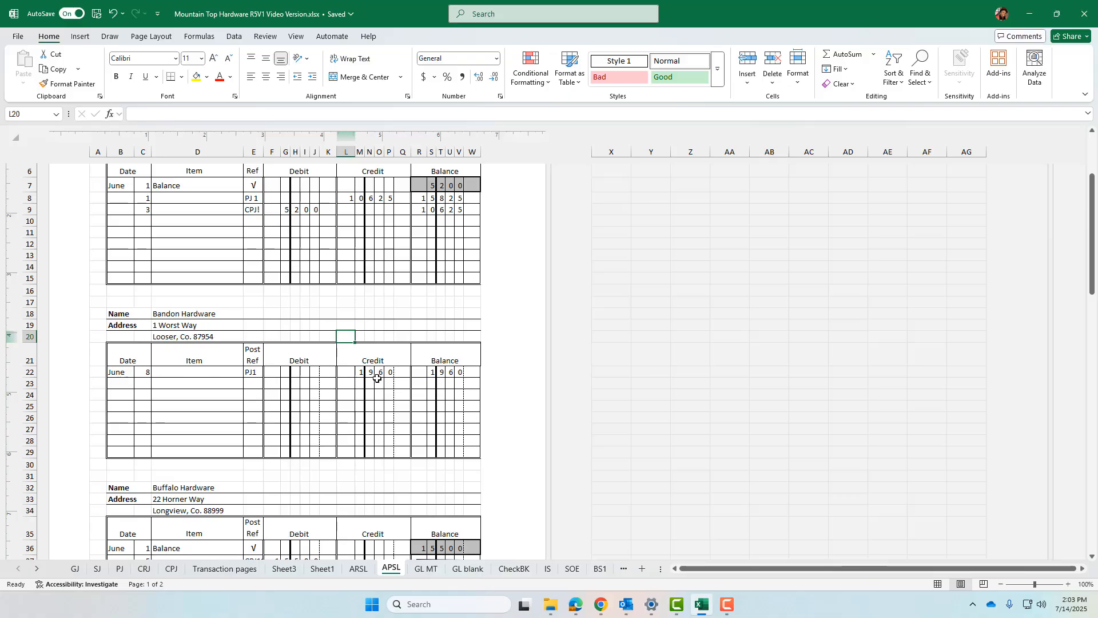
click(142, 385)
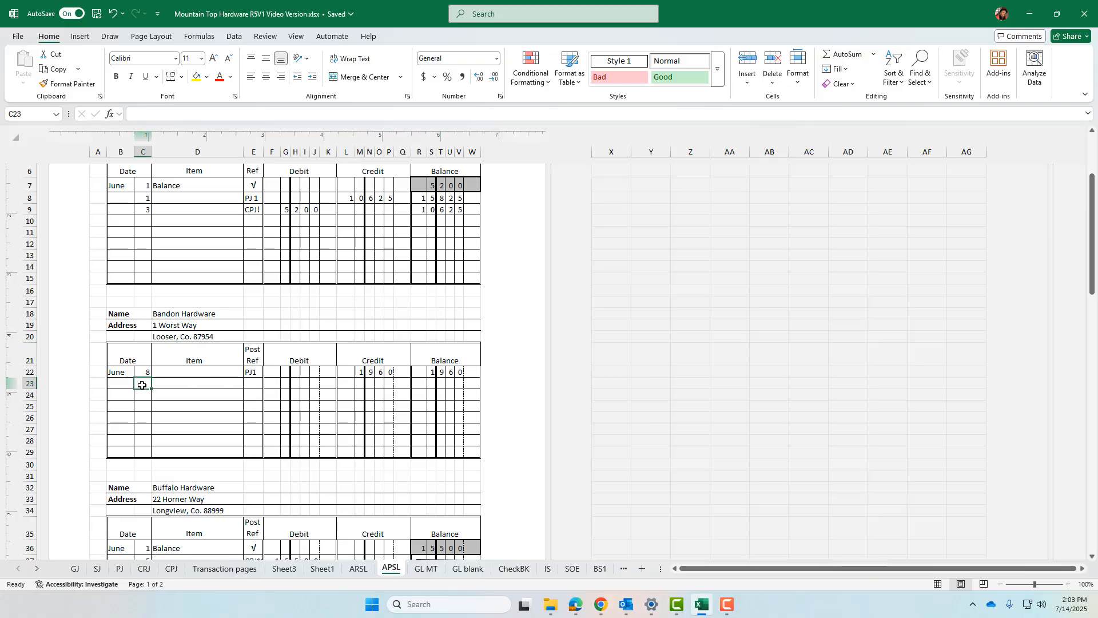
text(12)
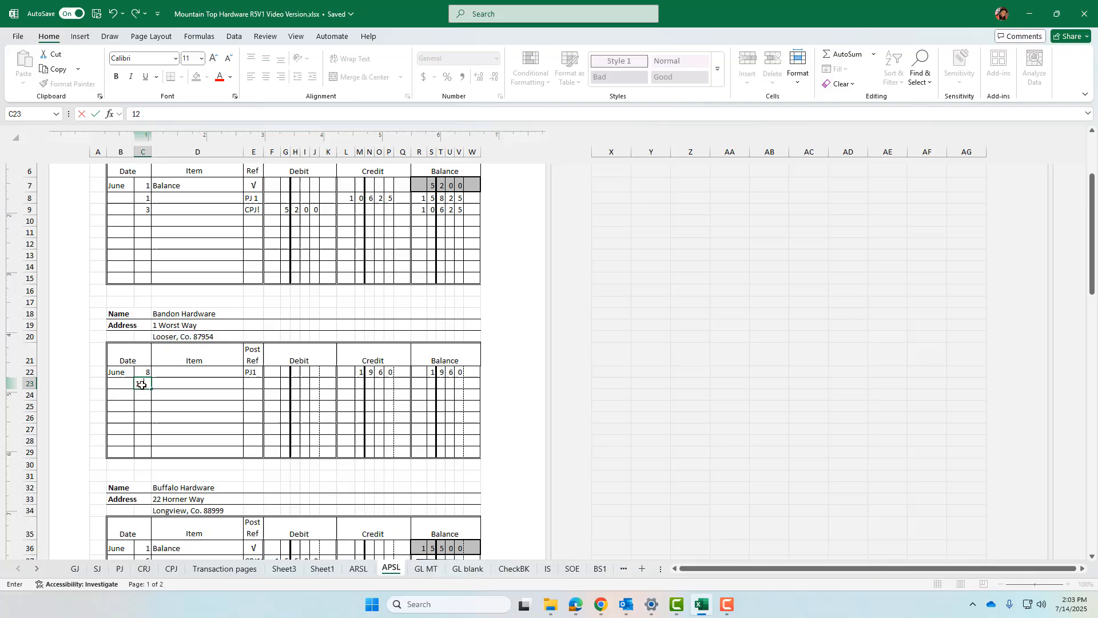
click(258, 384)
text(j)
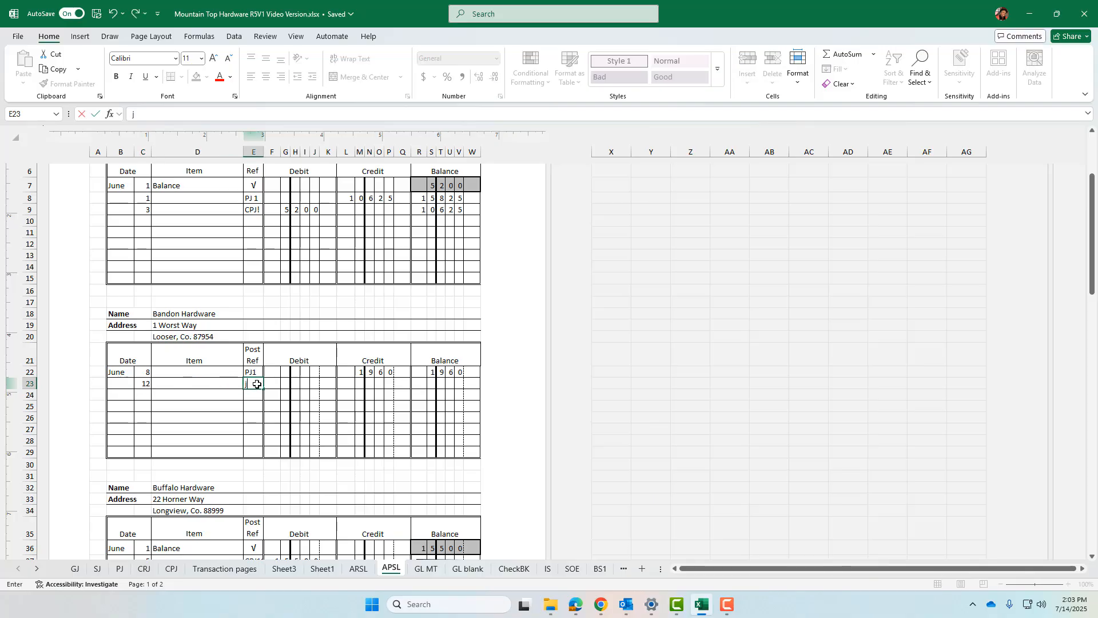
text(GJ1)
- Post a debit of 392 in row 23 of the Bandon Hardware account, one digit per cell across H23 to J23
click(296, 384)
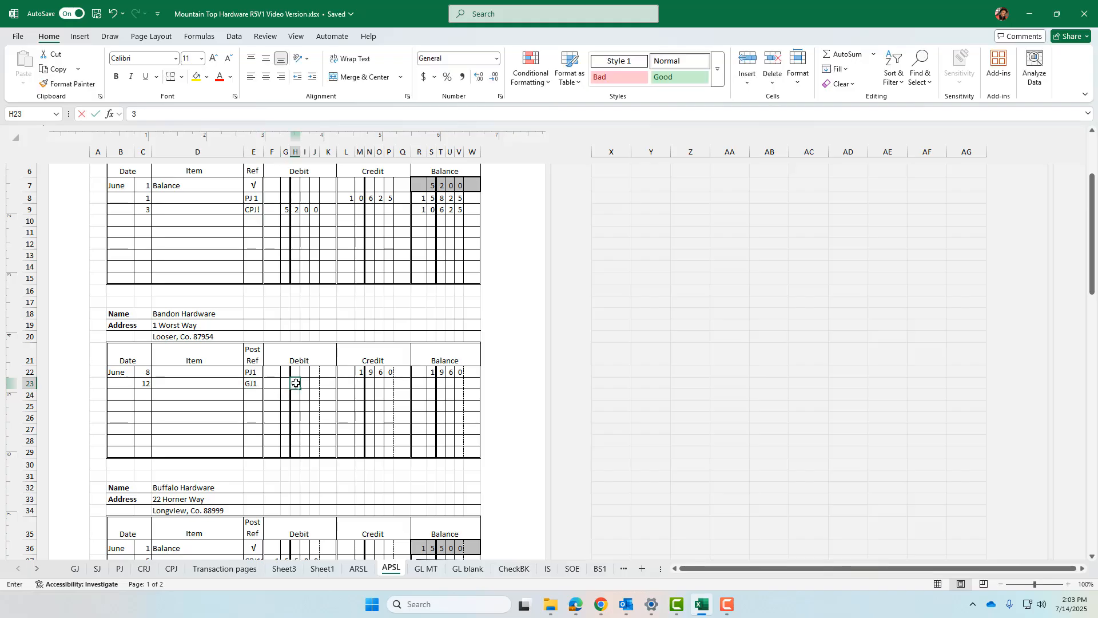
key(Right)
text(9)
key(Right)
text(2)
key(Right)
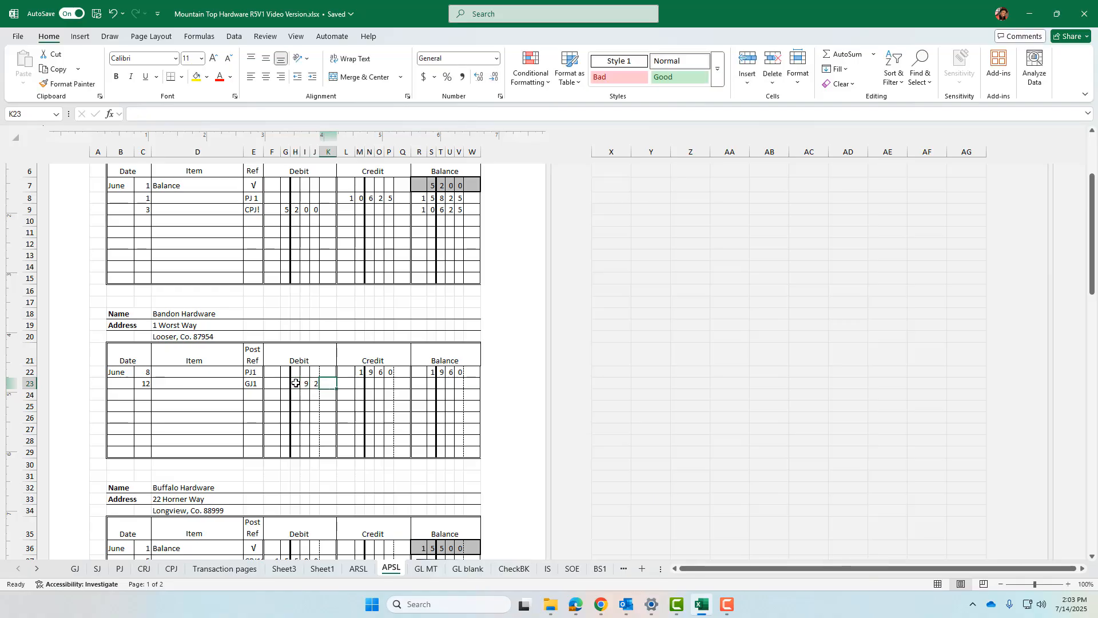
- Enter the Bandon Hardware balance of 1568 in row 23, one digit per cell across S23 to V23
click(433, 384)
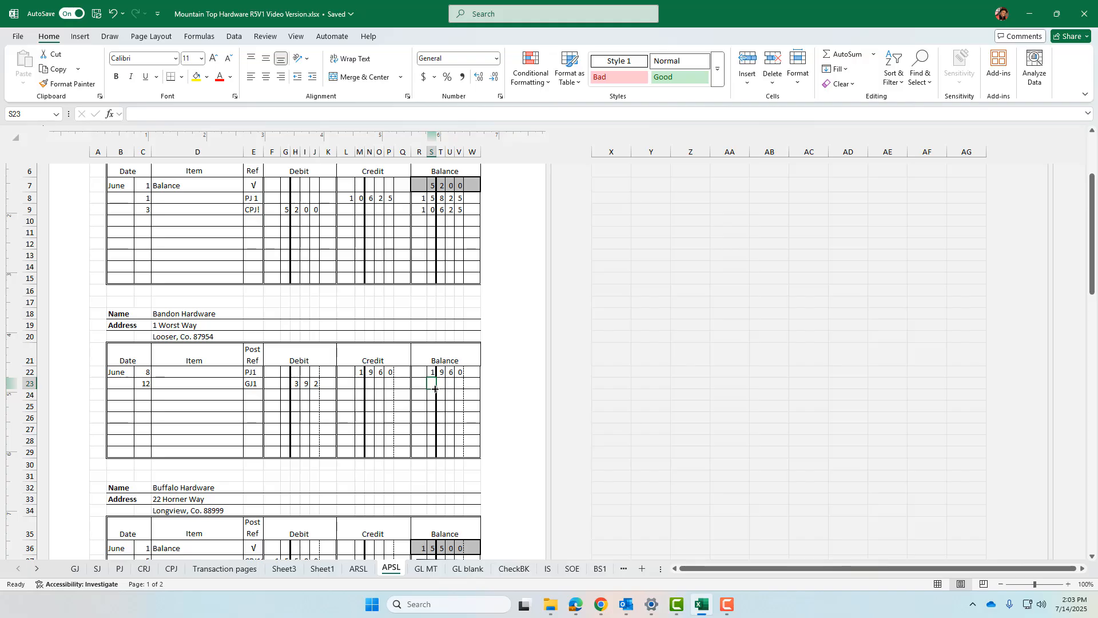
text(1)
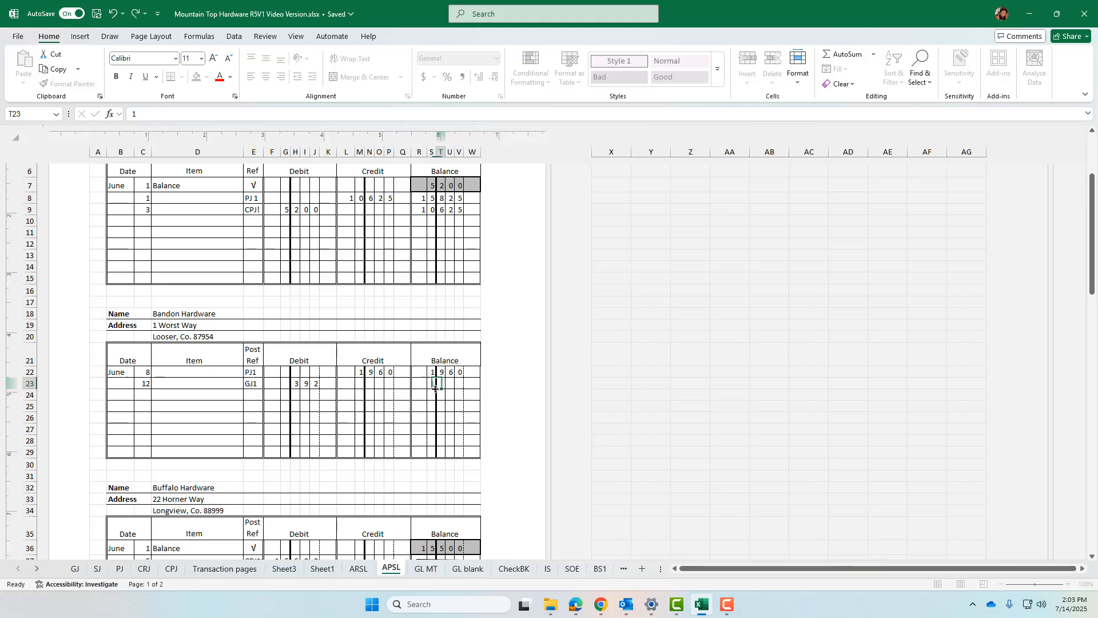
key(Tab)
text(5)
key(Tab)
text(6)
key(Tab)
text(8)
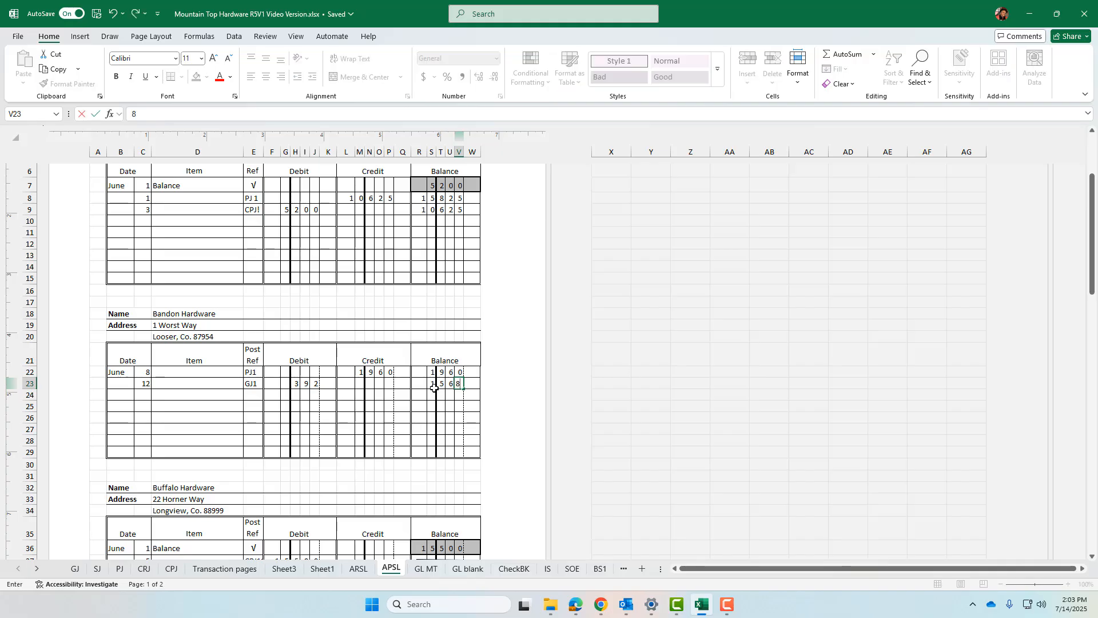
click(372, 395)
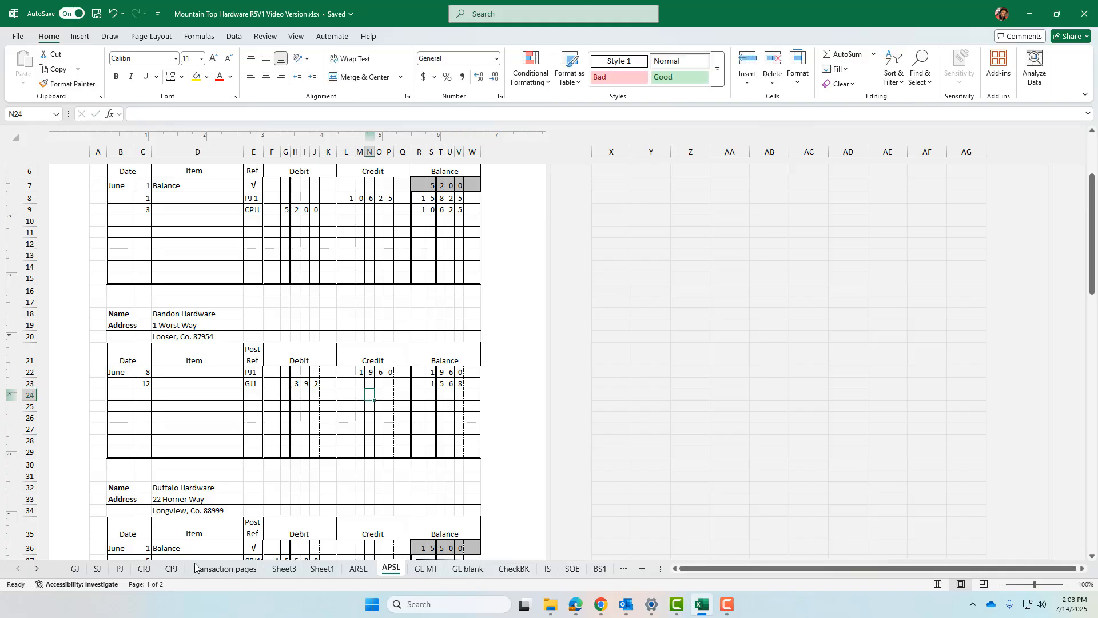
- In the general journal, extend the post reference of the Accounts Payable - Bandon Hardware line to 211 / X
click(76, 569)
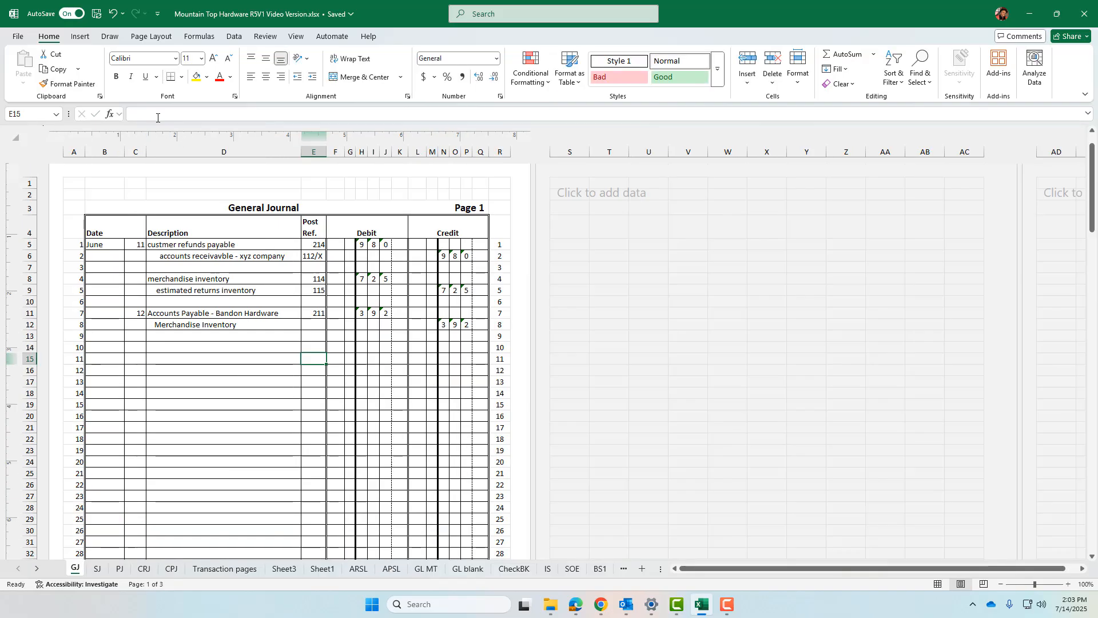
click(321, 314)
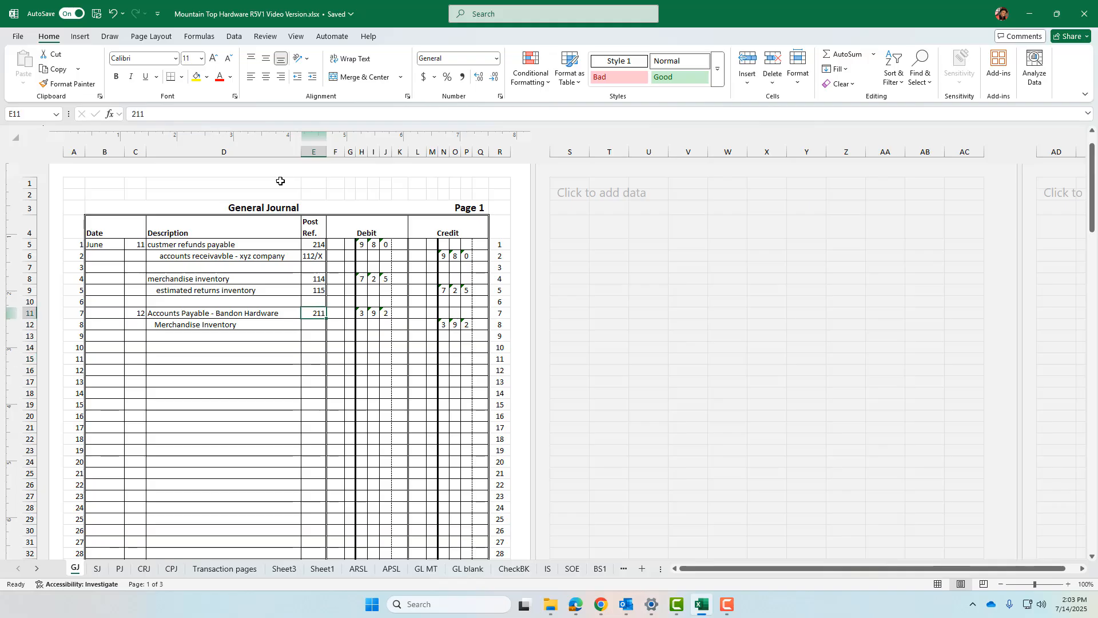
click(168, 111)
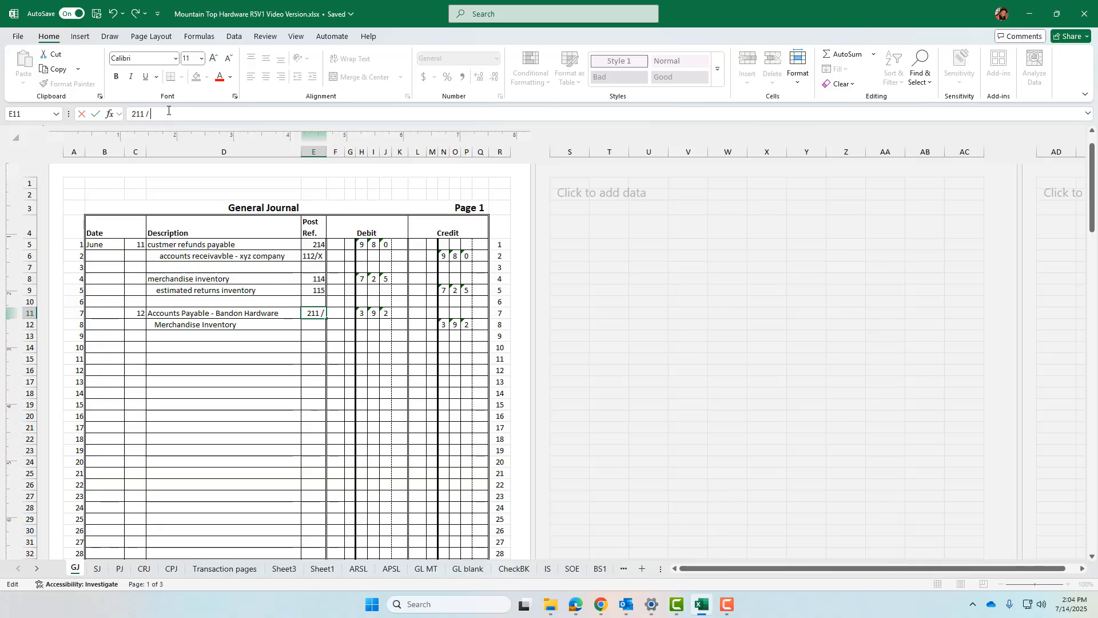
text(/ X)
click(262, 380)
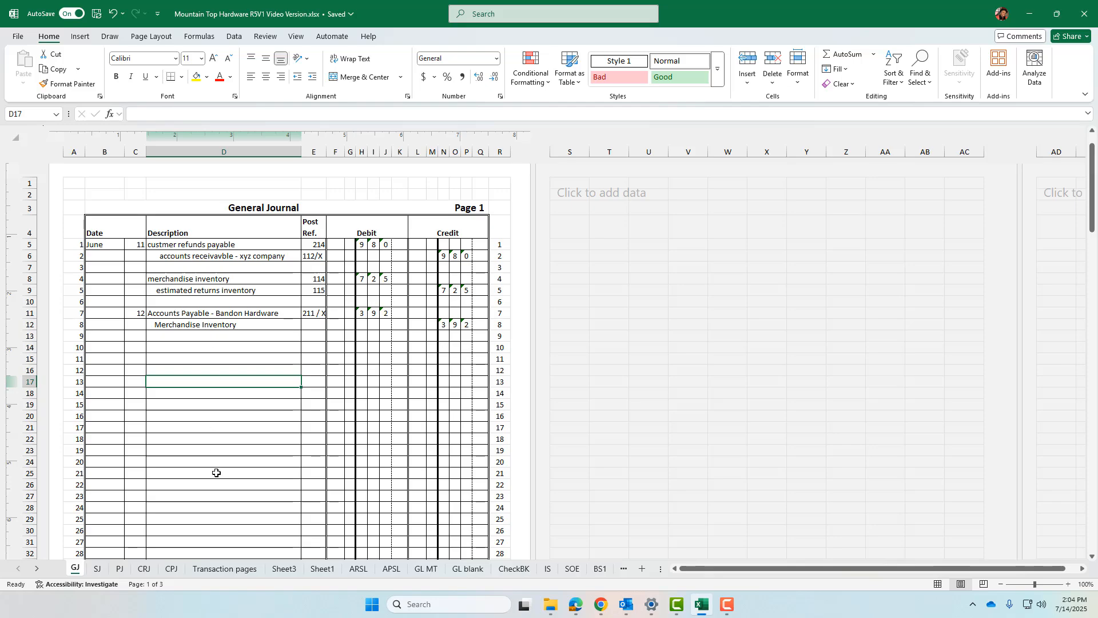
- On the GL MT sheet, start the Merchandise Inventory posting in row 46 with day 12
click(424, 569)
scroll(469, 415, up, 15)
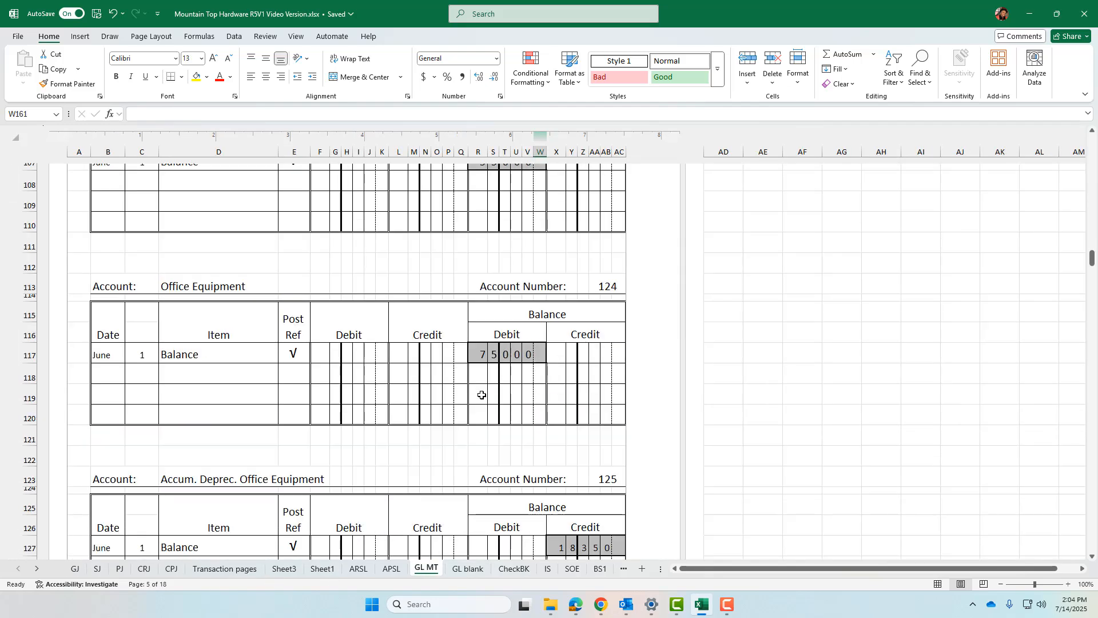
scroll(485, 392, up, 20)
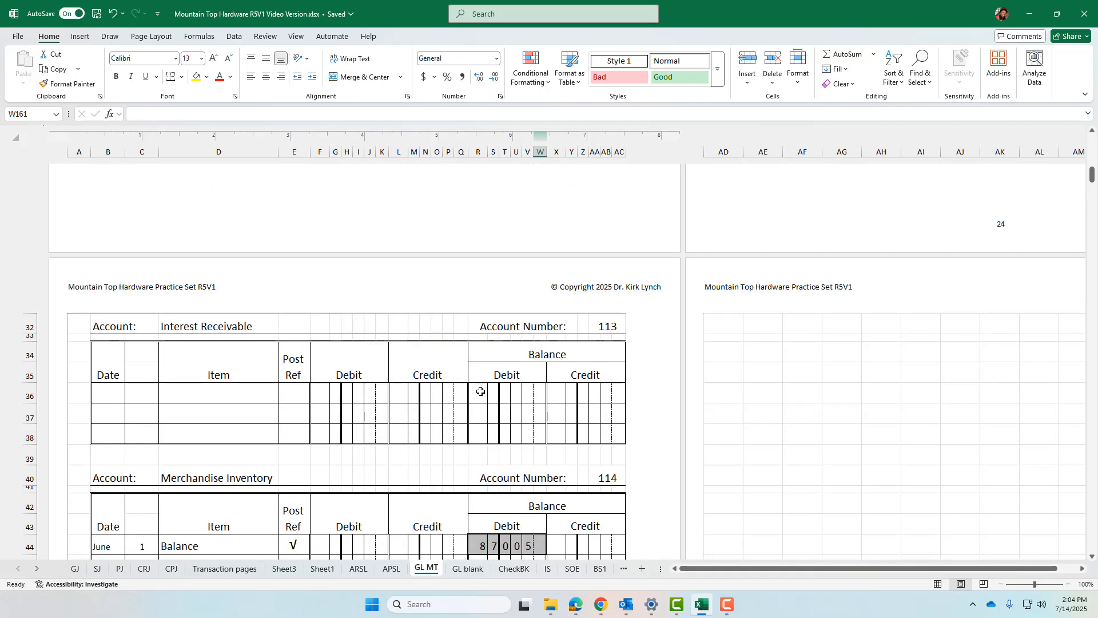
scroll(479, 381, up, 4)
scroll(477, 376, down, 13)
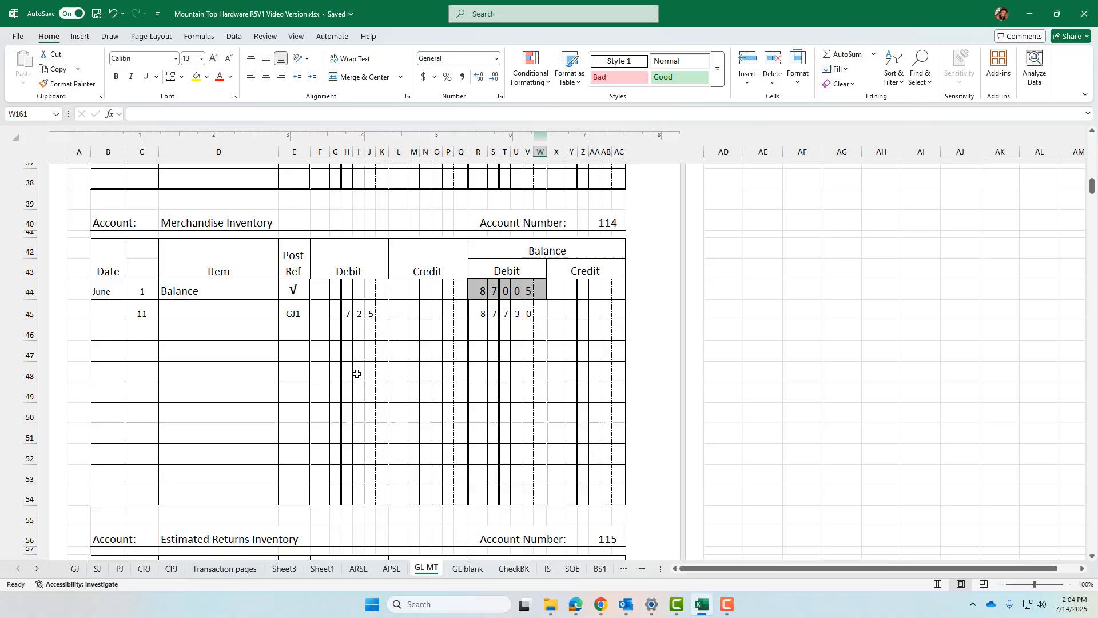
click(131, 334)
text(12)
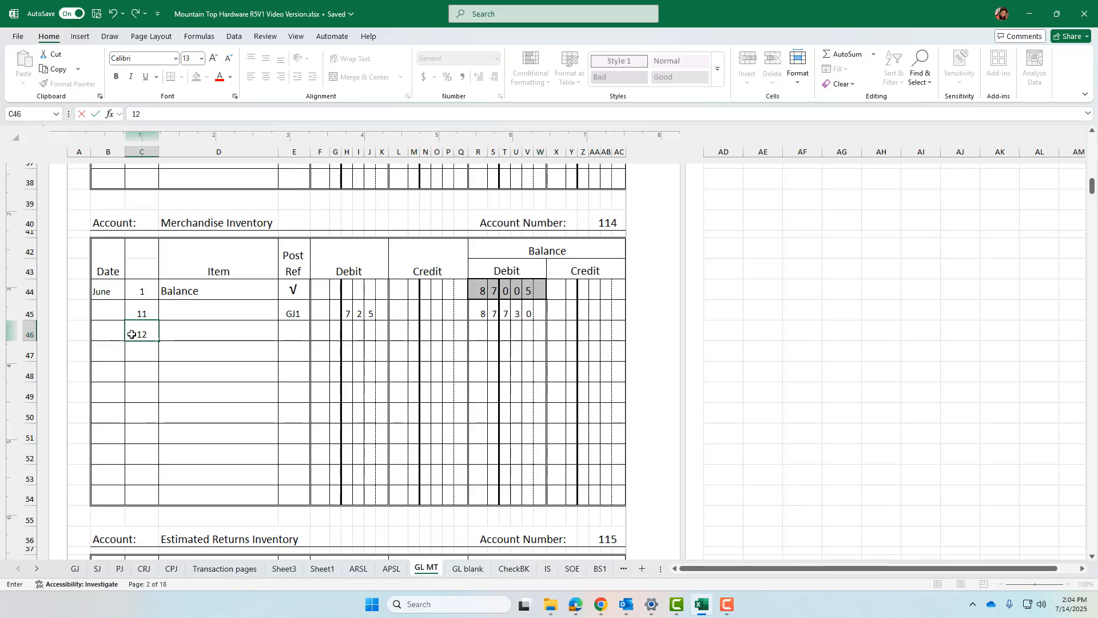
- Post a credit of 392 in row 46 of the Merchandise Inventory ledger, one digit per cell across N46 to P46
click(427, 336)
text(2)
key(Tab)
text(9)
key(Tab)
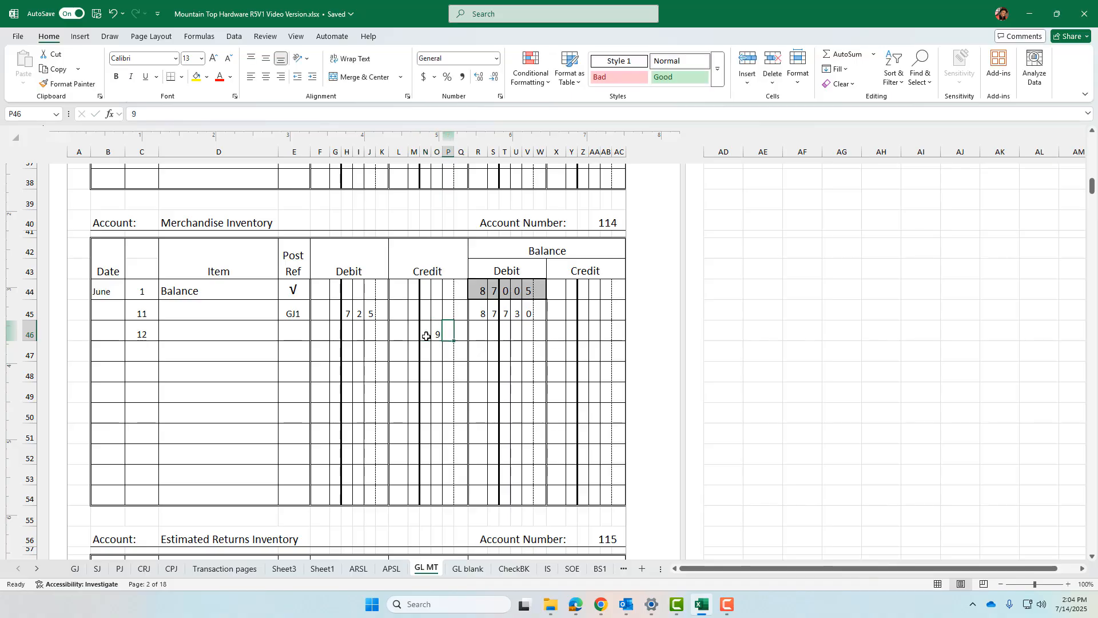
text(2)
key(Tab)
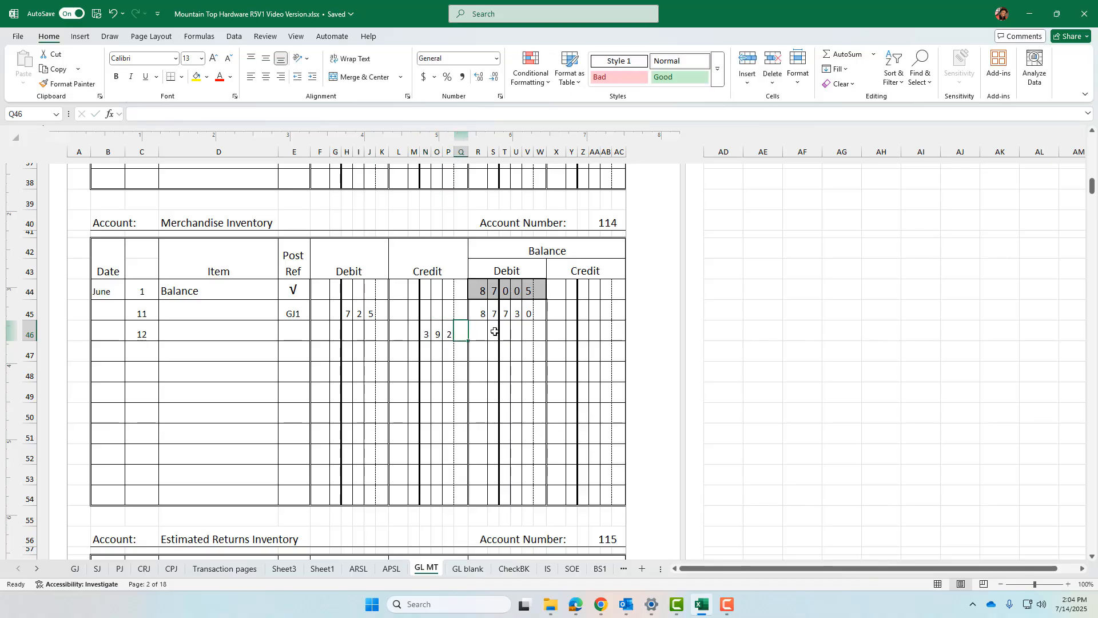
- Enter the Merchandise Inventory debit balance of 87338 in row 46, one digit per cell across R46 to V46
click(484, 333)
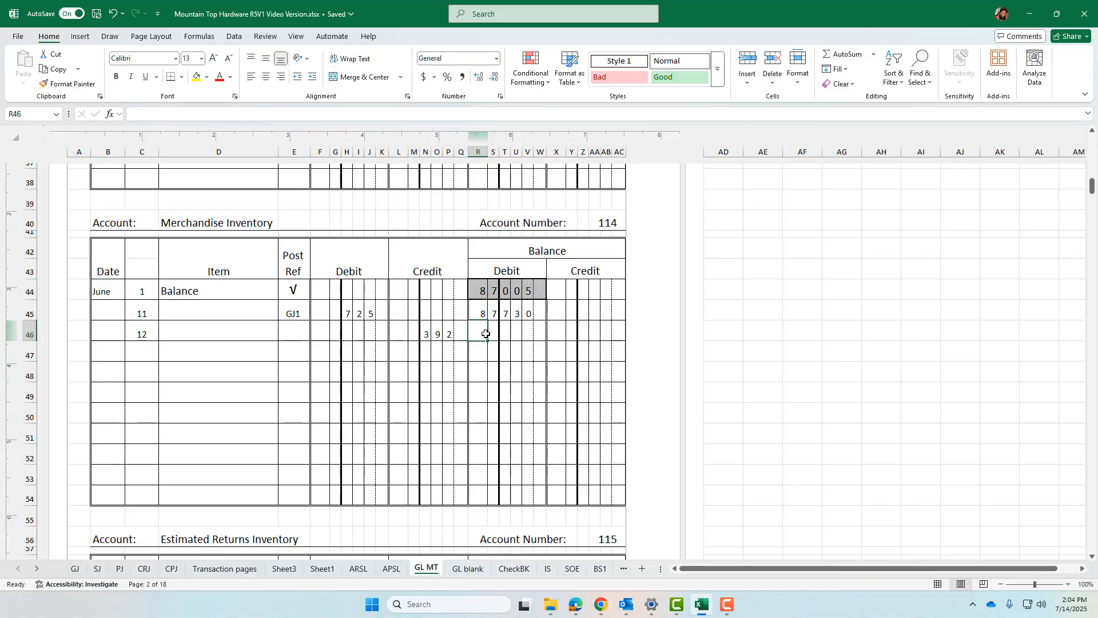
text(8)
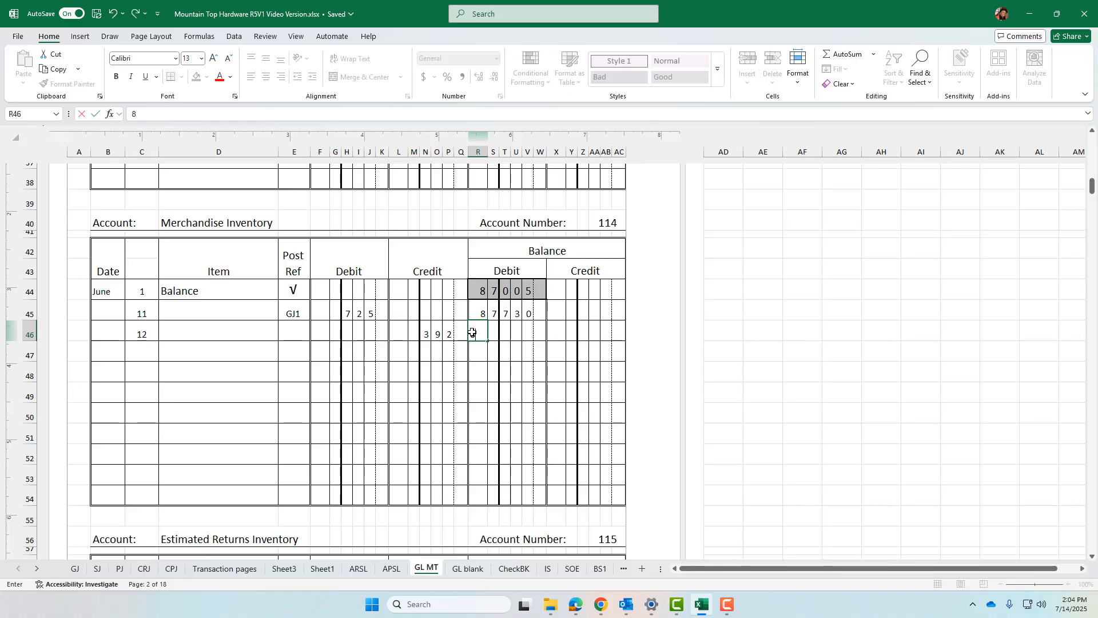
key(Tab)
text(7)
key(Tab)
text(3)
key(Tab)
text(3)
key(Tab)
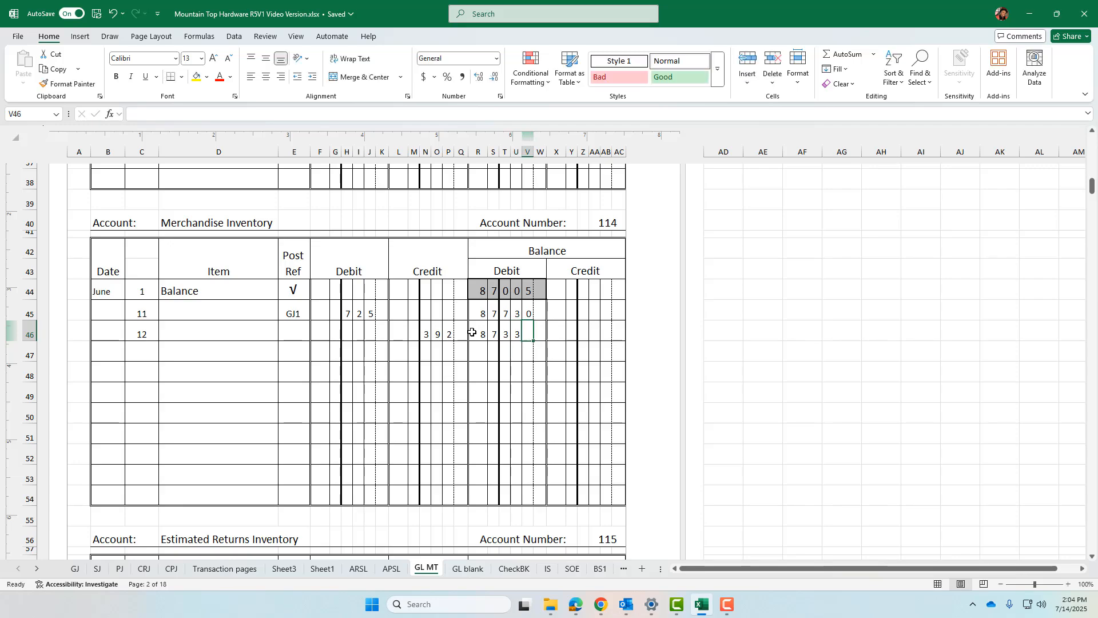
text(8)
click(585, 322)
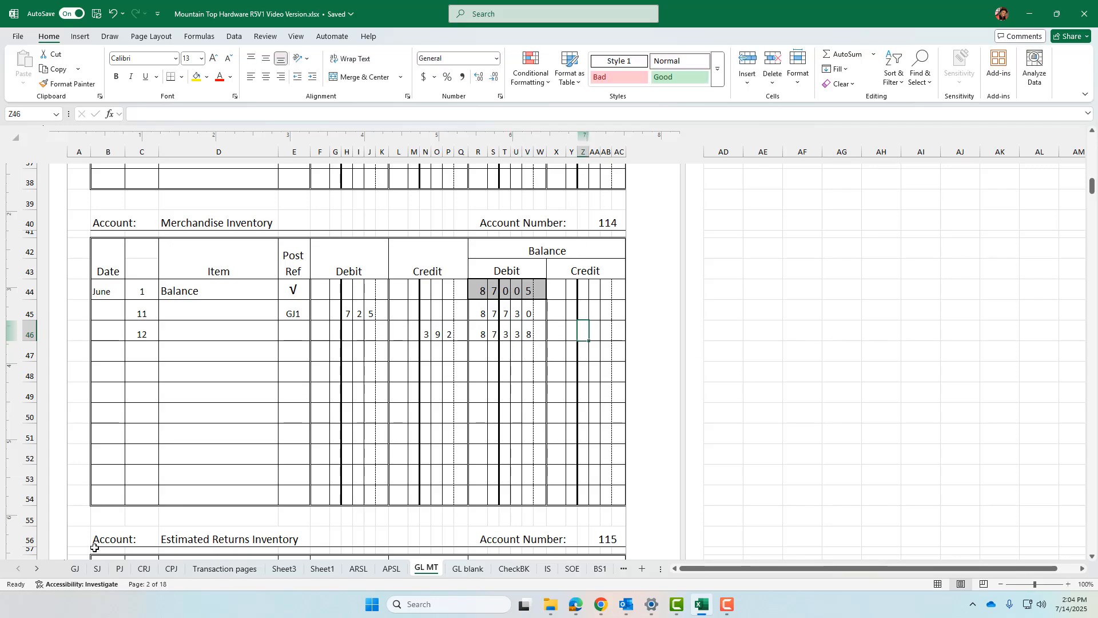
- Enter post reference 114 for the Merchandise Inventory line of the June 12 entry in the general journal
click(76, 569)
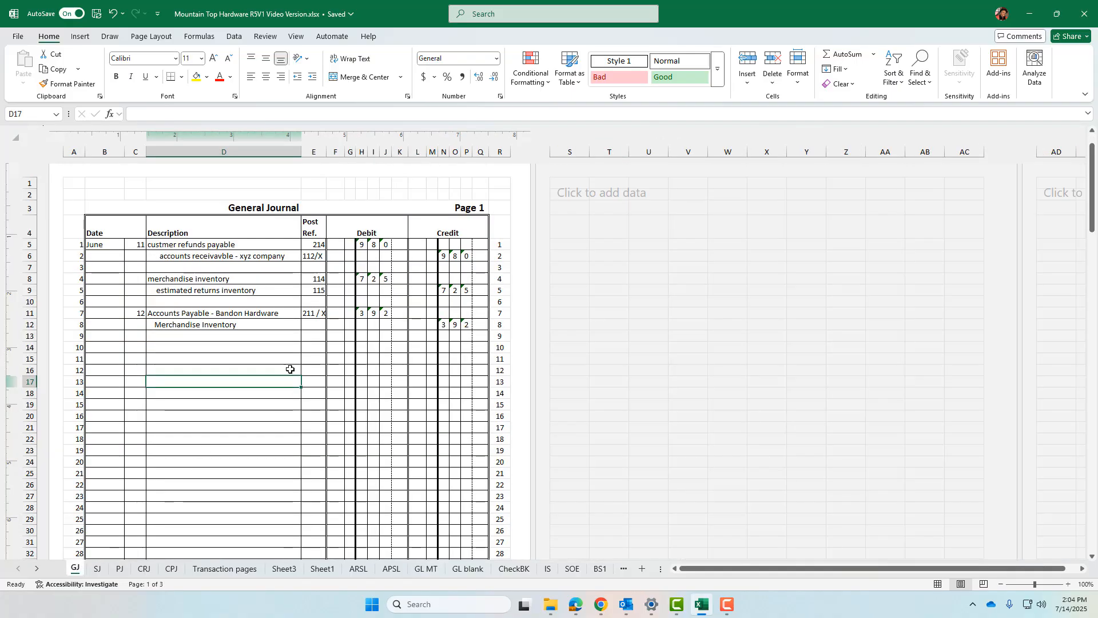
click(314, 328)
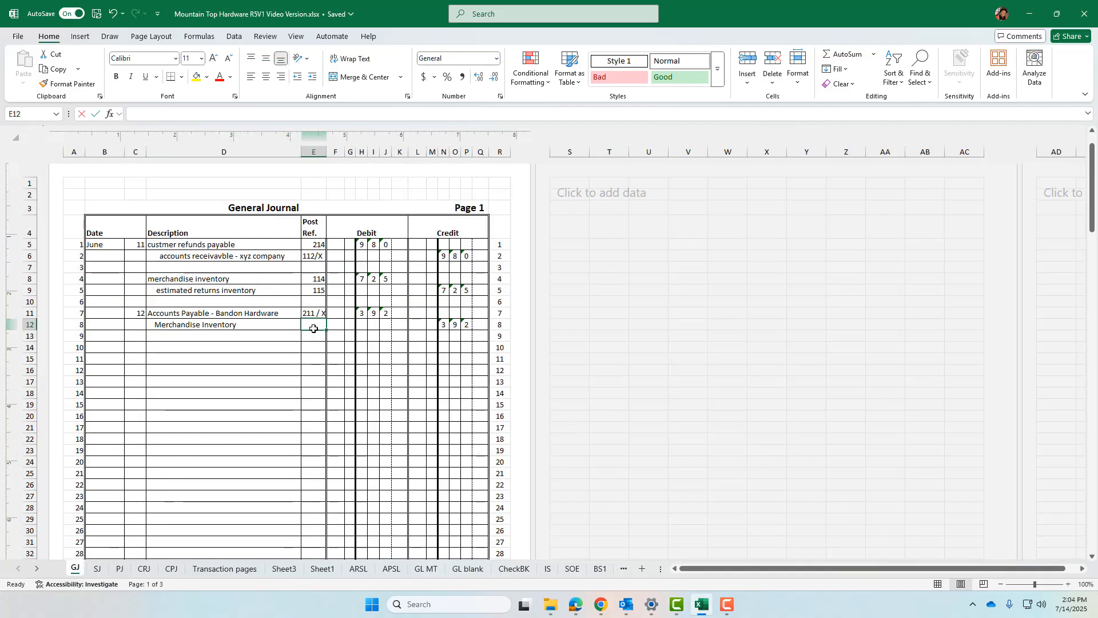
text(114)
click(247, 393)
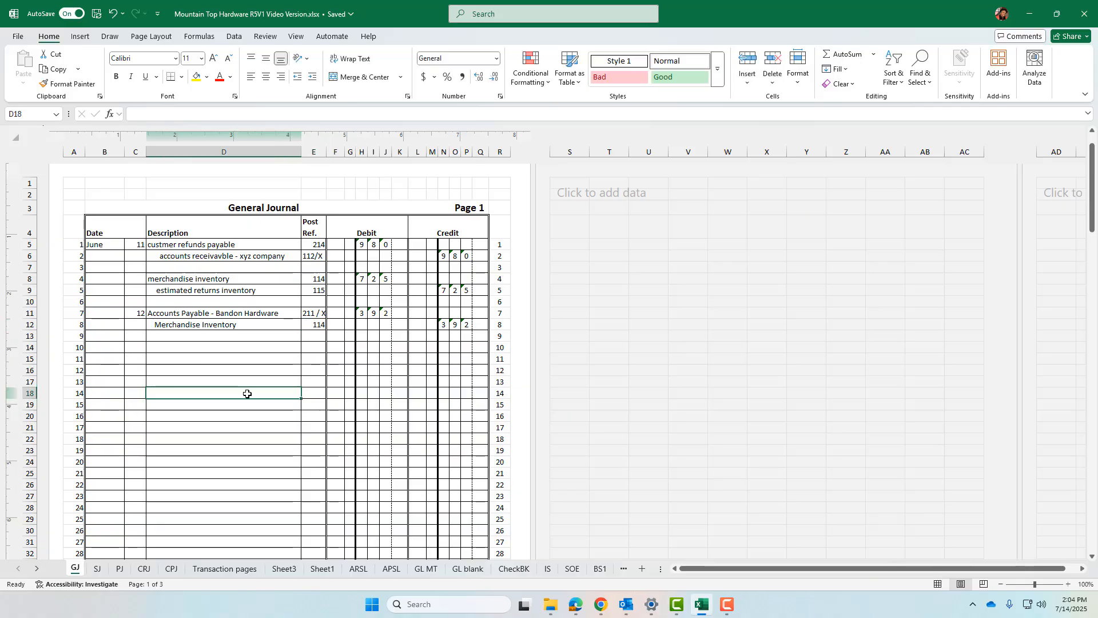